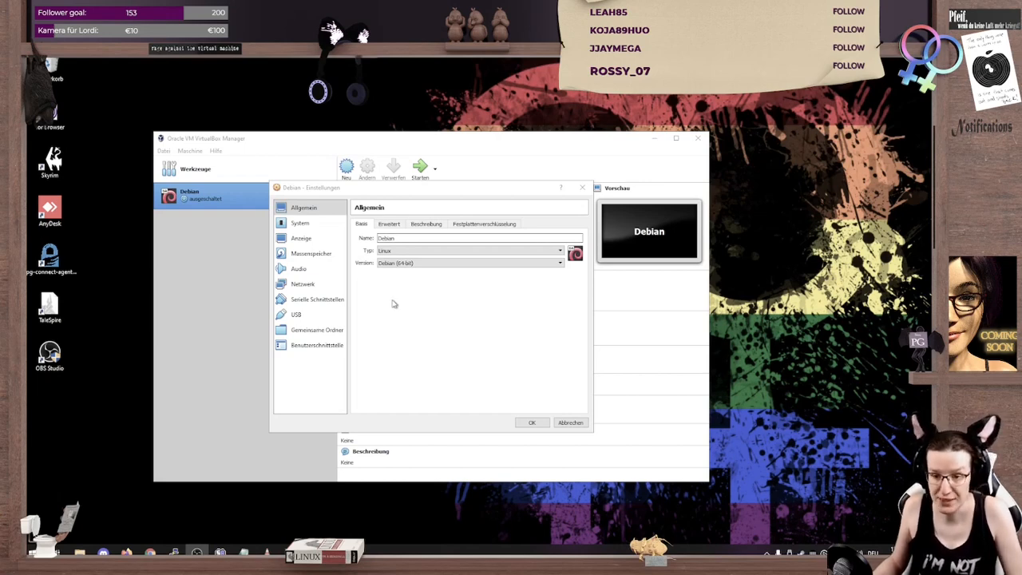
# Step: Review the Debian machine's system, processor and mass storage settings, including the virtual disk and installer image, leaving them unmodified
pyautogui.click(319, 226)
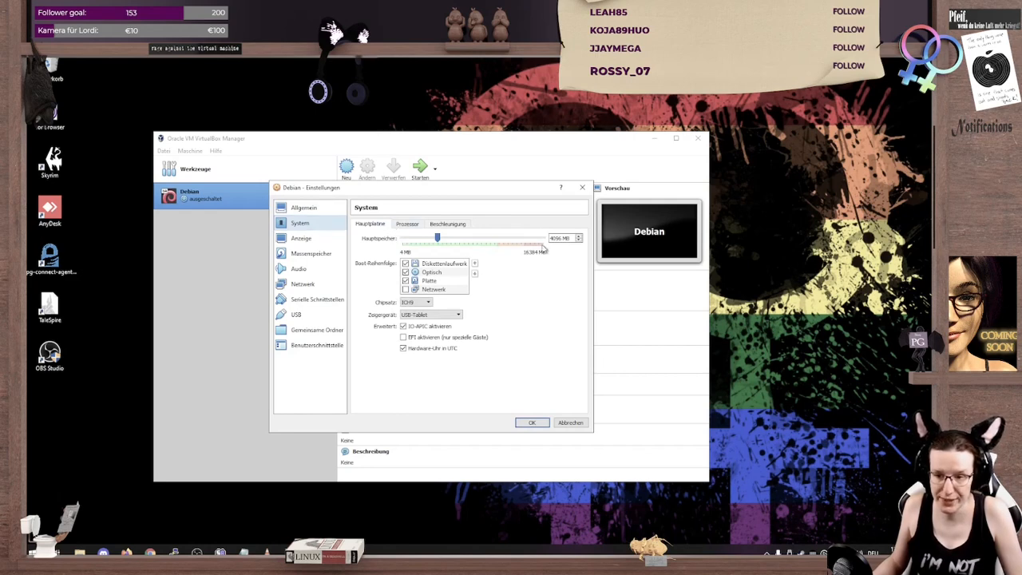
pyautogui.click(408, 226)
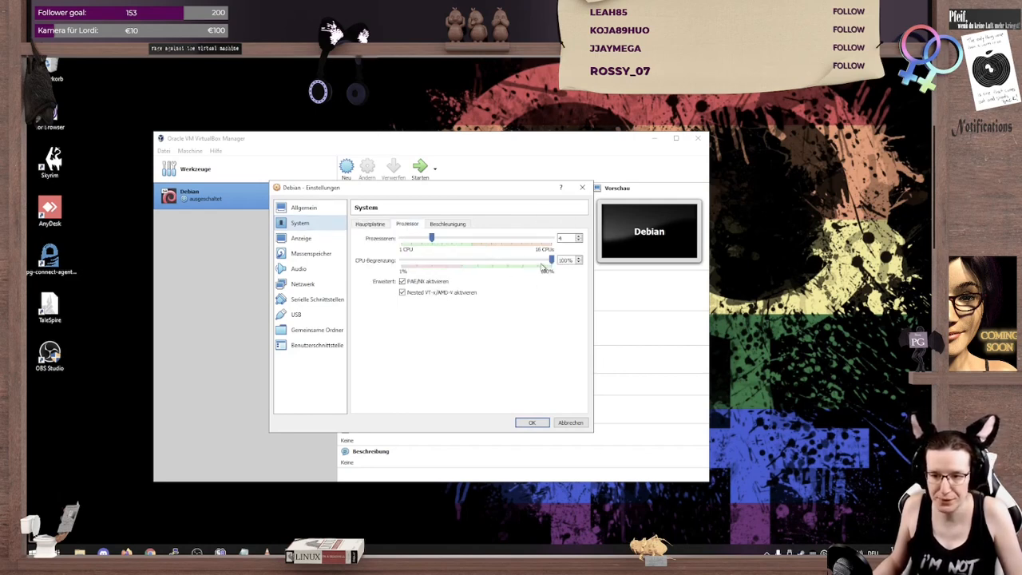
pyautogui.click(338, 257)
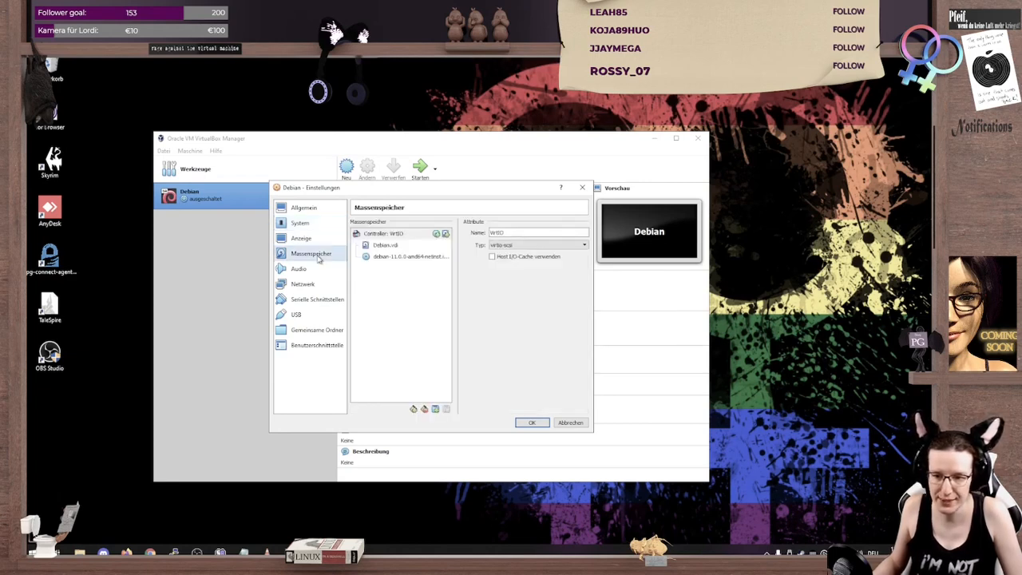
pyautogui.click(406, 256)
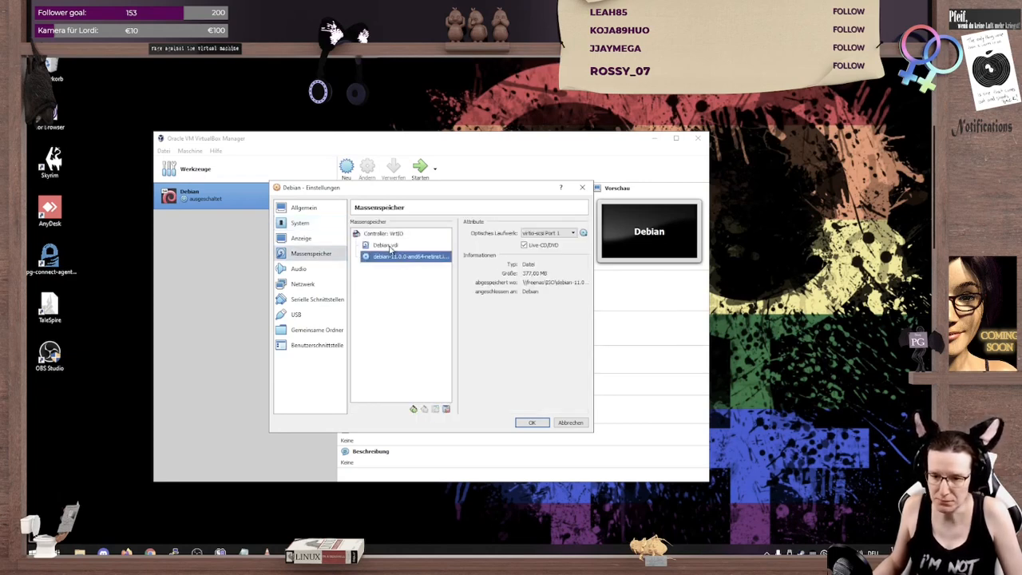
pyautogui.click(390, 248)
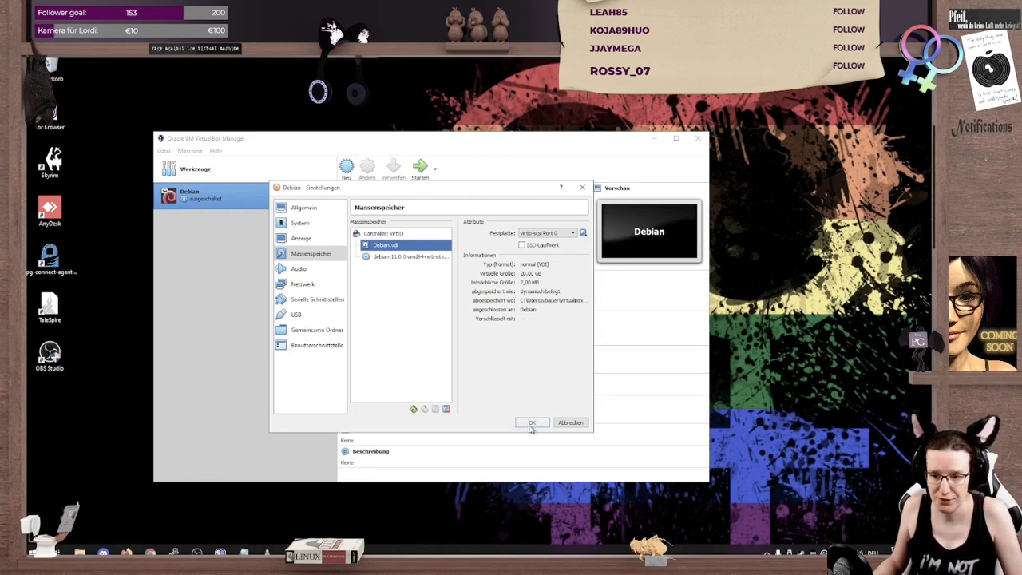
pyautogui.click(572, 425)
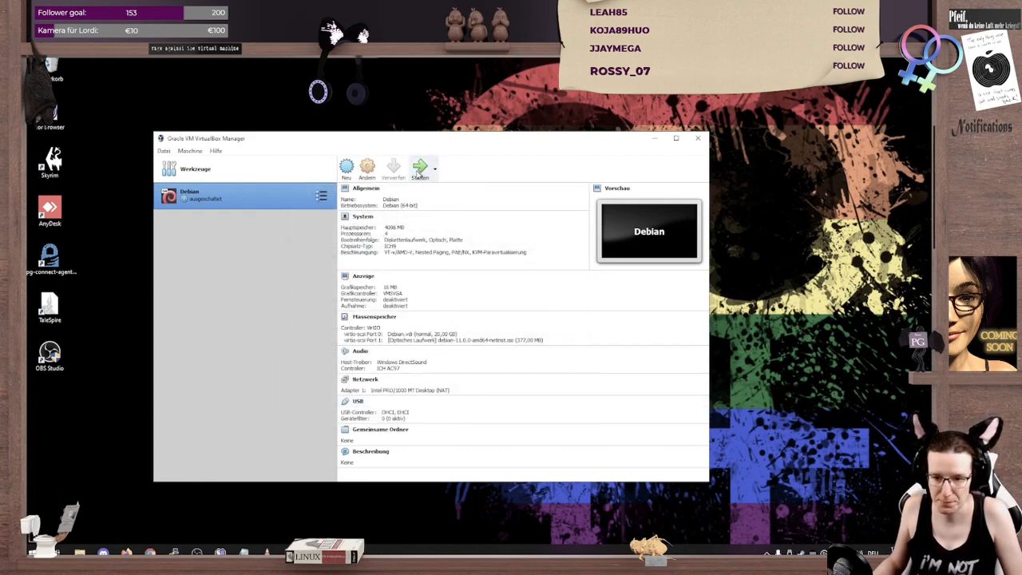
# Step: Start the Debian virtual machine, launch the text-mode Install and choose English as the installation language
pyautogui.click(420, 168)
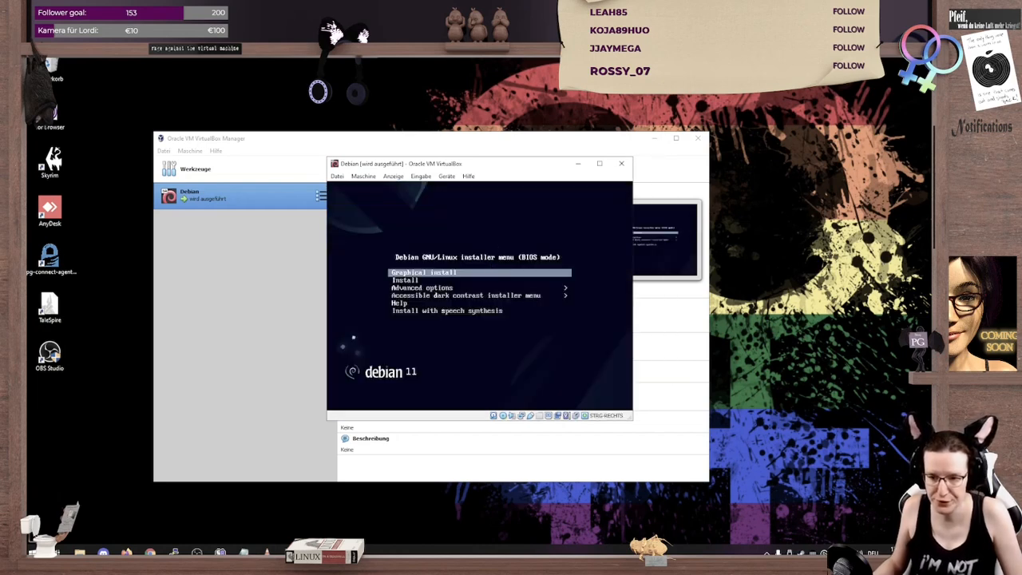
pyautogui.press('Down')
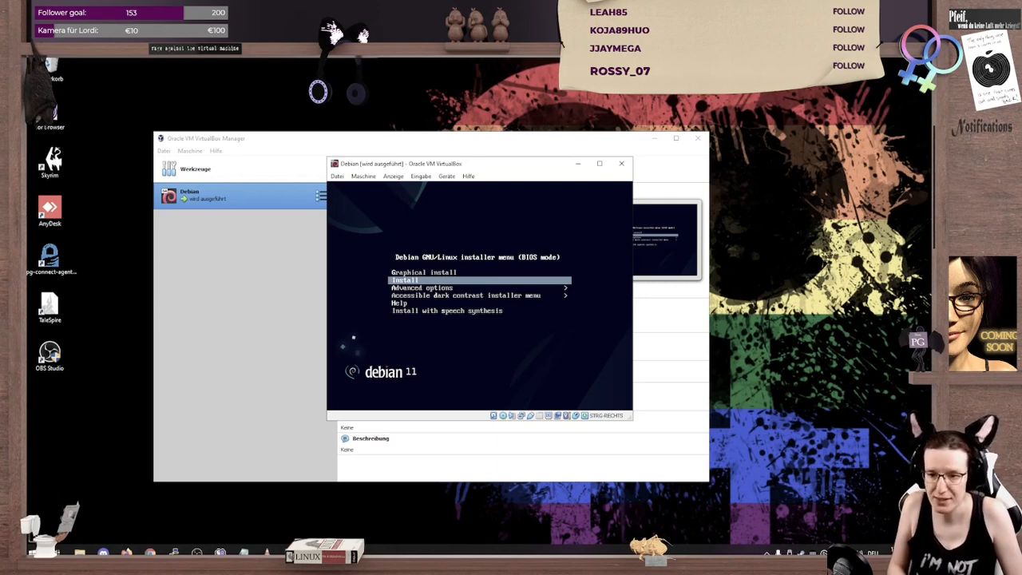
pyautogui.press('Return')
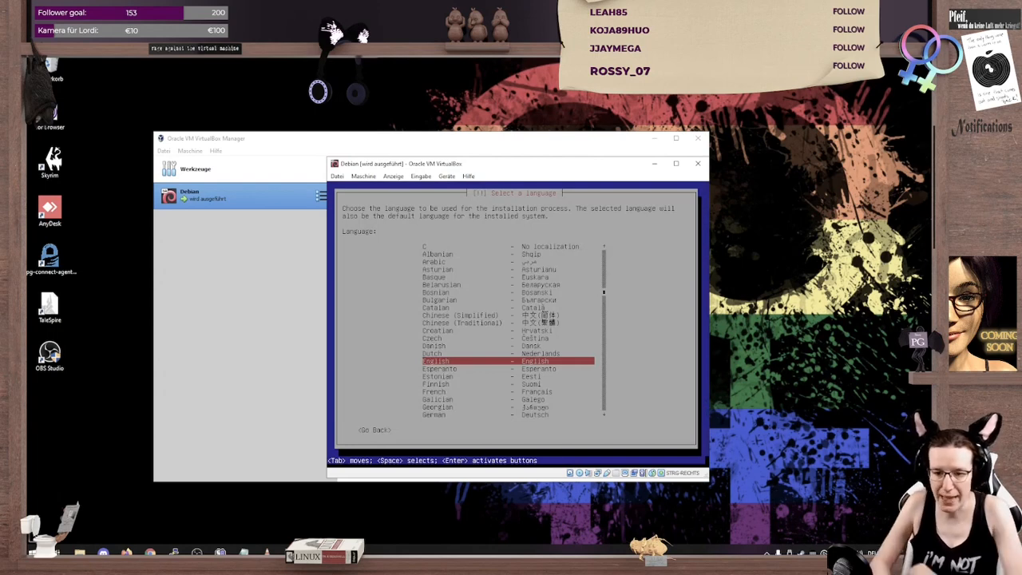
pyautogui.press('Return')
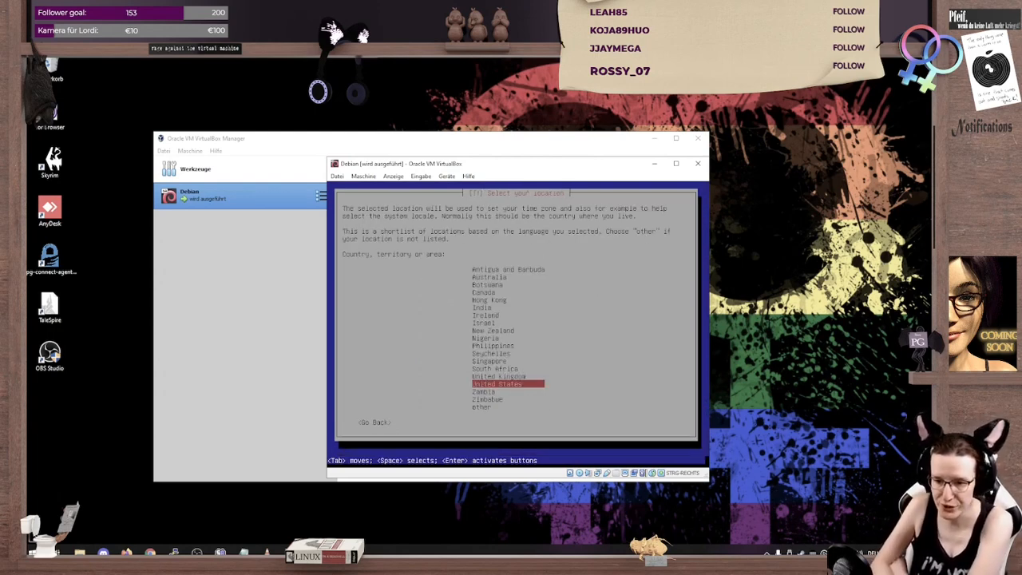
# Step: Set the location to Austria via other and Europe, and base the locale on United States (en_US.UTF-8)
pyautogui.press('Down')
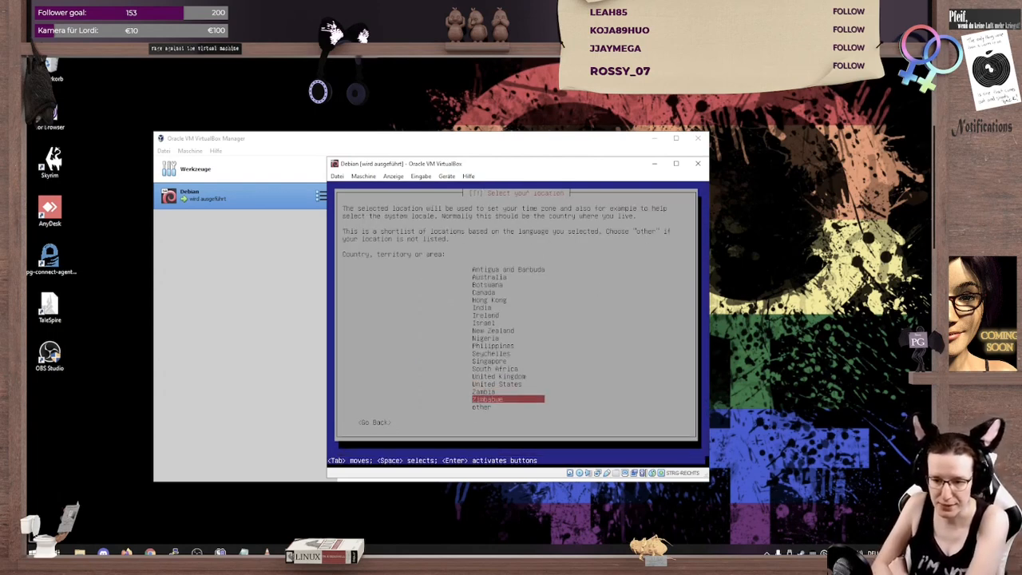
pyautogui.press('Down')
pyautogui.press('Down')
pyautogui.press('Return')
pyautogui.press('Up')
pyautogui.press('Up')
pyautogui.press('Return')
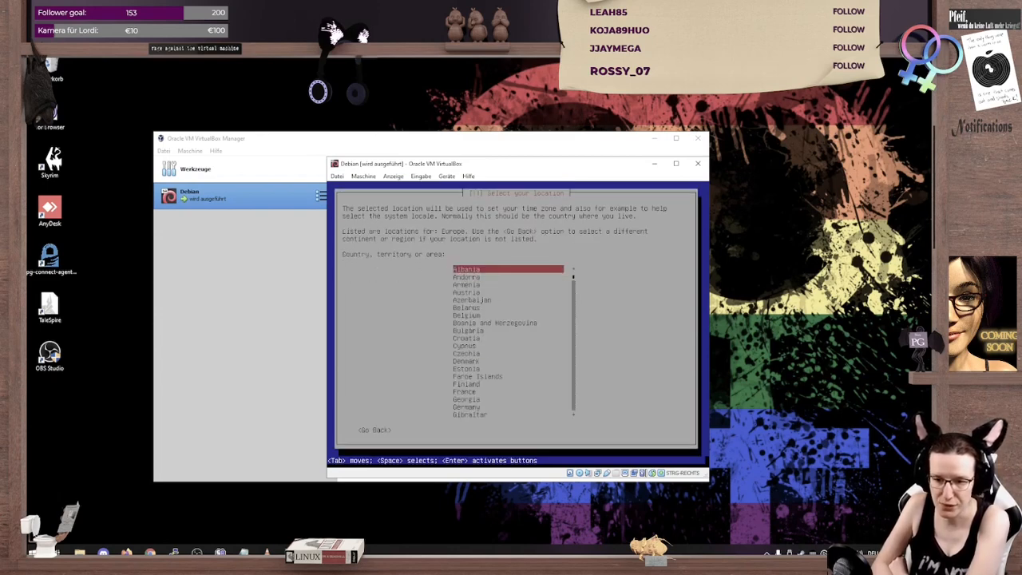
pyautogui.press('Down')
pyautogui.press('Down')
pyautogui.press('Down')
pyautogui.press('Return')
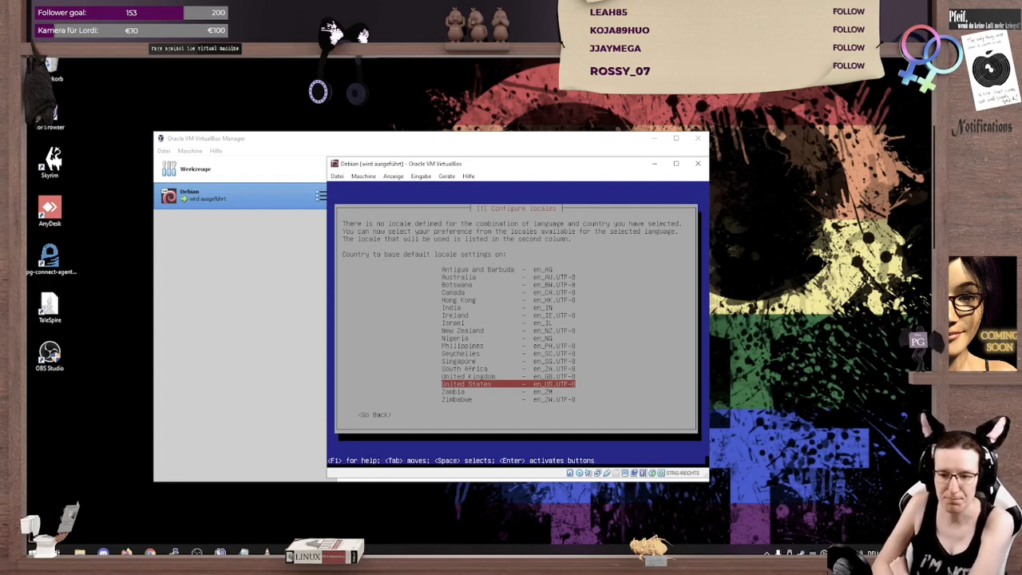
pyautogui.press('Return')
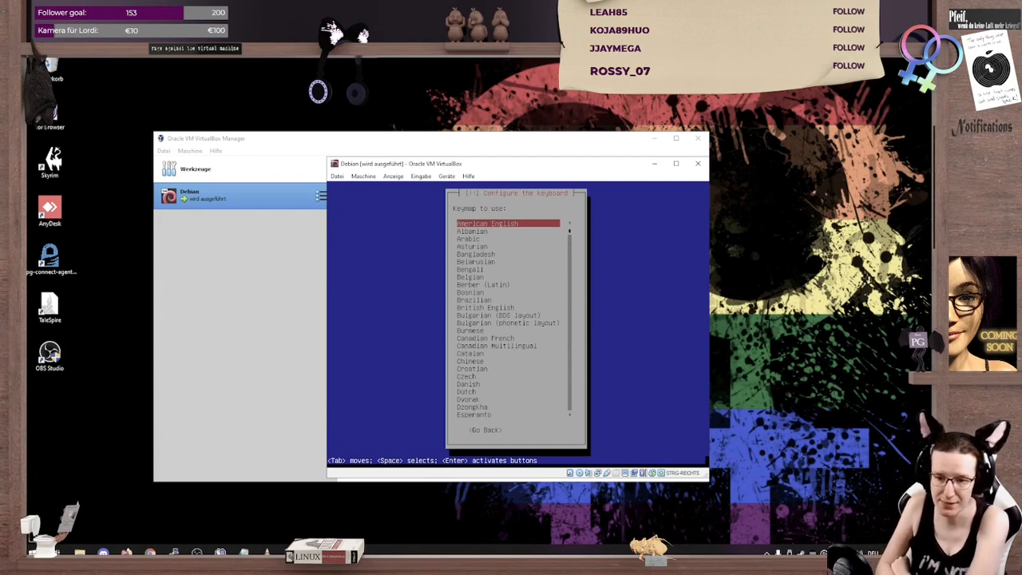
# Step: Choose German as the keymap for the keyboard configuration
pyautogui.press('Down')
pyautogui.press('Down')
pyautogui.press('Down')
pyautogui.press('Down')
pyautogui.press('Down')
pyautogui.press('Down')
pyautogui.press('Down')
pyautogui.press('Down')
pyautogui.press('Down')
pyautogui.press('Down')
pyautogui.press('Down')
pyautogui.press('Down')
pyautogui.press('Down')
pyautogui.press('Down')
pyautogui.press('Down')
pyautogui.press('Down')
pyautogui.press('Down')
pyautogui.press('Down')
pyautogui.press('Down')
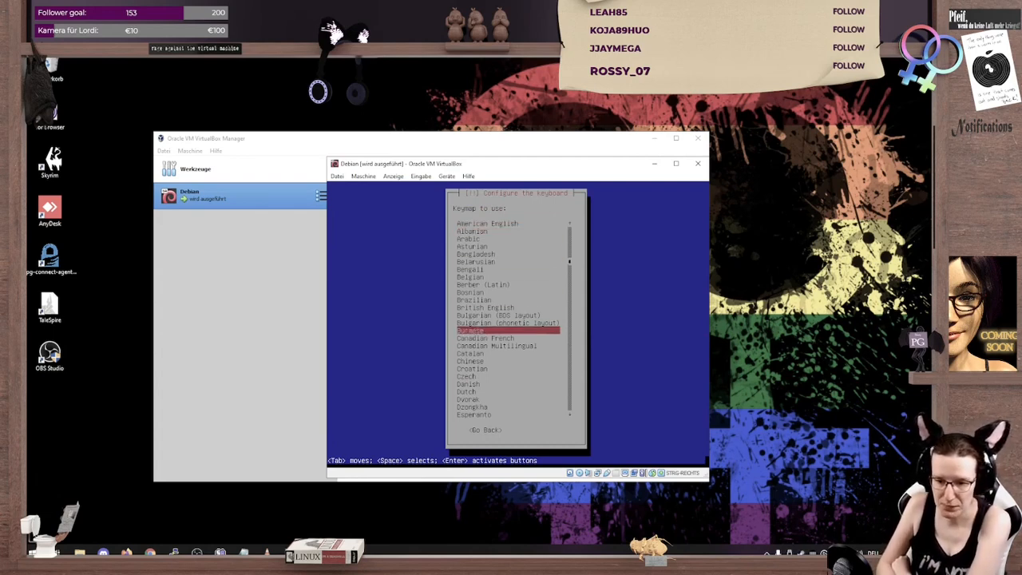
pyautogui.press('g')
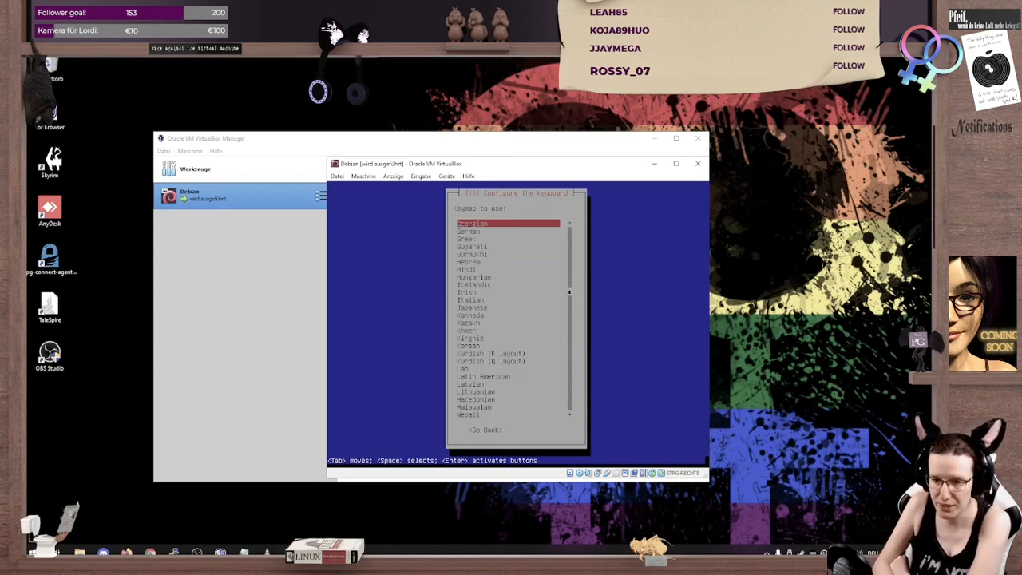
pyautogui.press('Down')
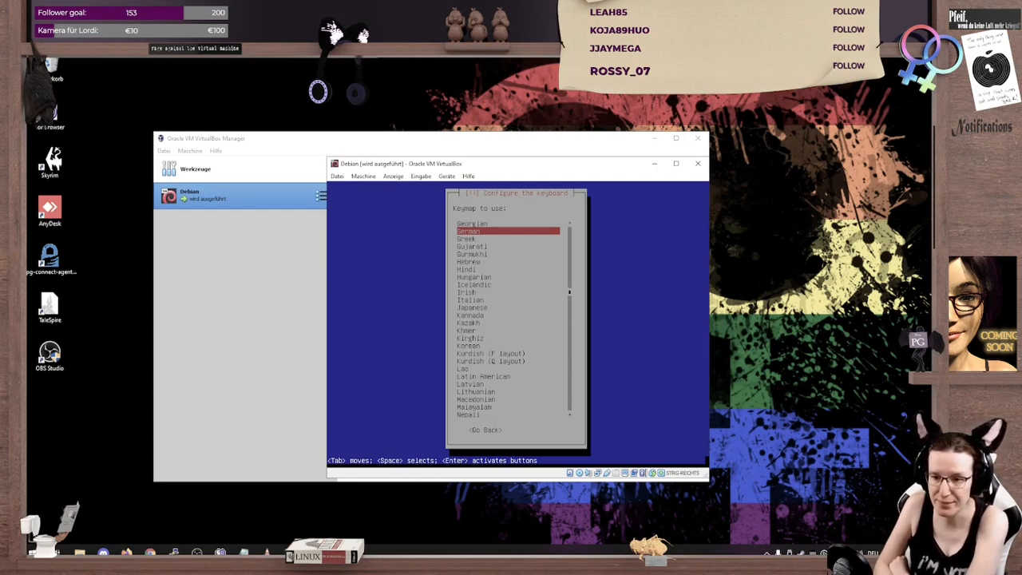
pyautogui.press('Return')
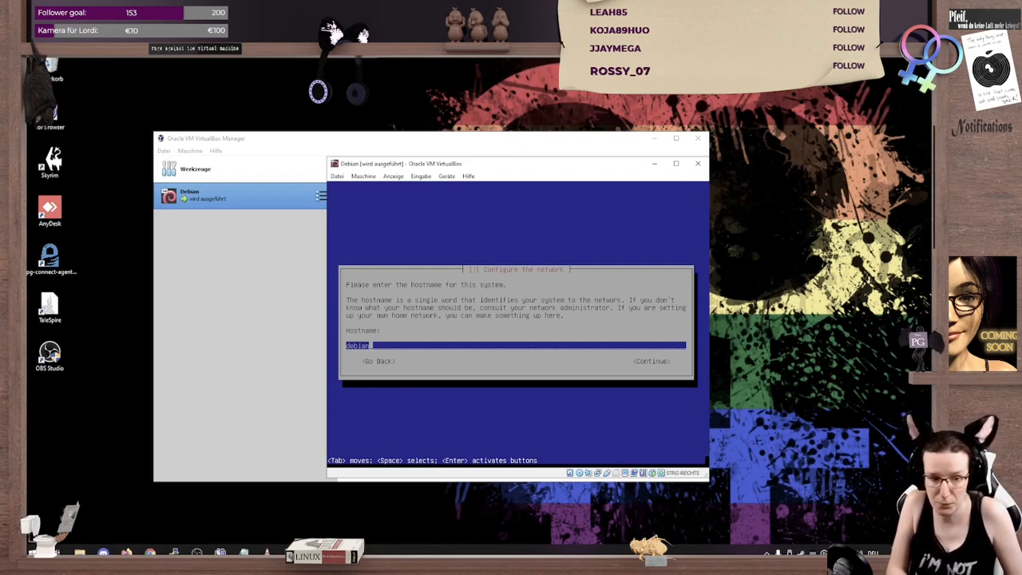
# Step: Accept debian as the hostname and set the domain name to stargazer.systems
pyautogui.press('Return')
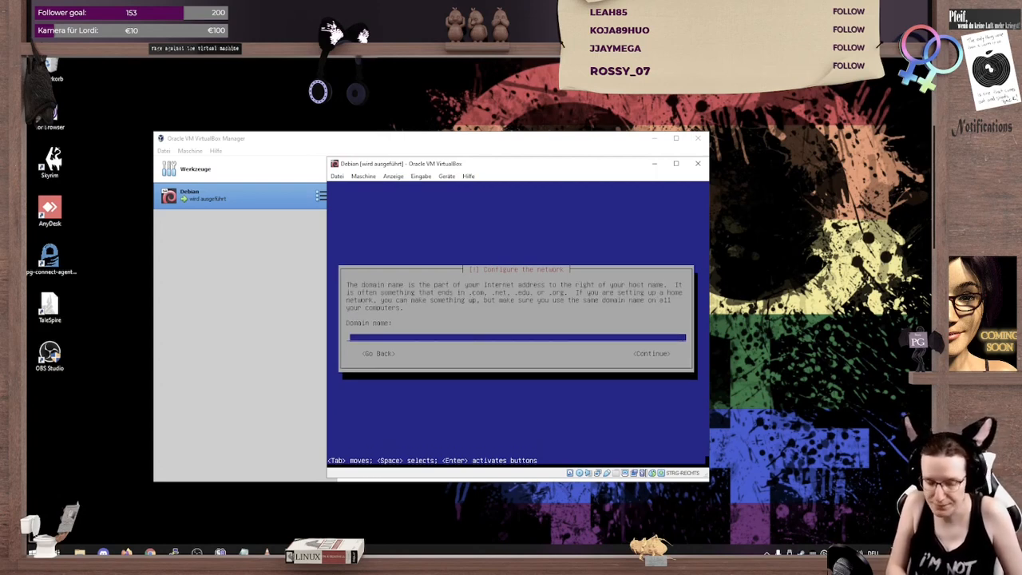
pyautogui.write('stargazer')
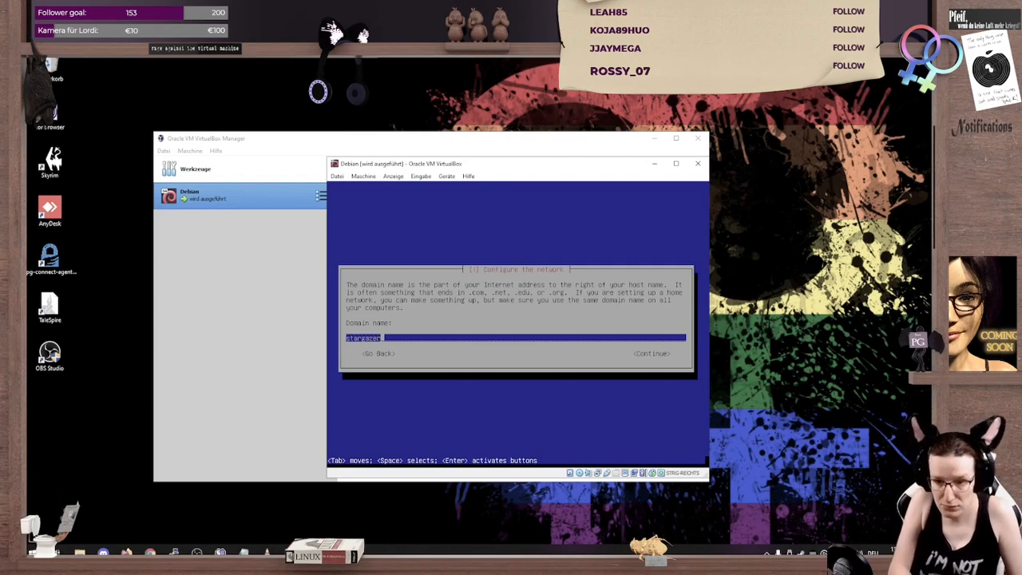
pyautogui.write('.systems')
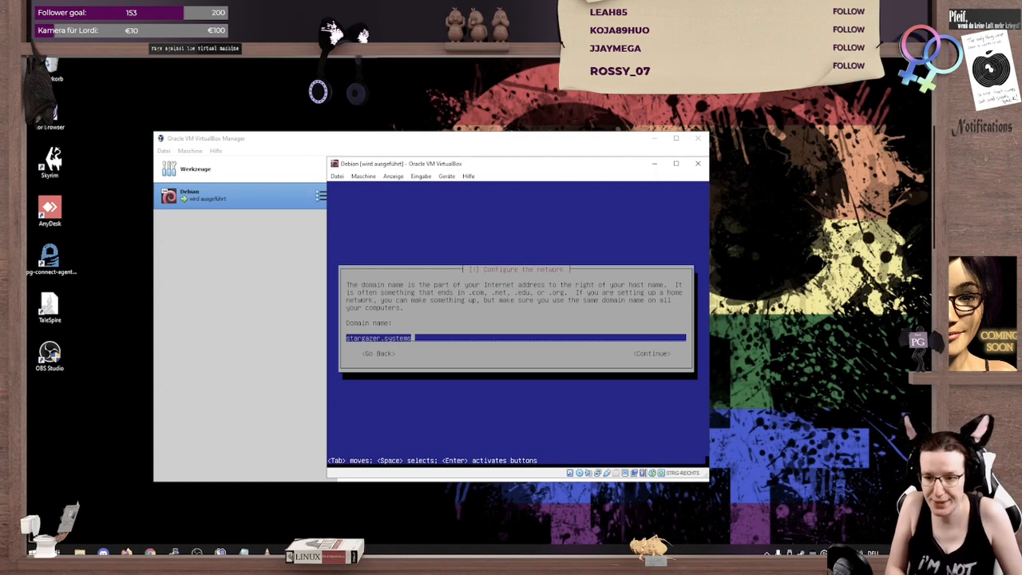
pyautogui.press('Return')
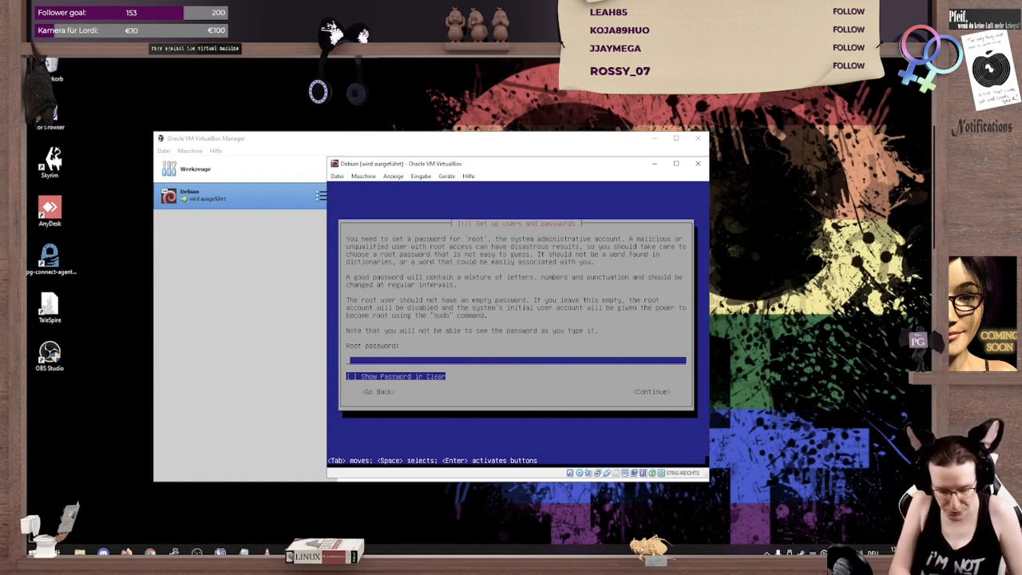
# Step: Enter the root password and repeat it for verification
pyautogui.write('*******')
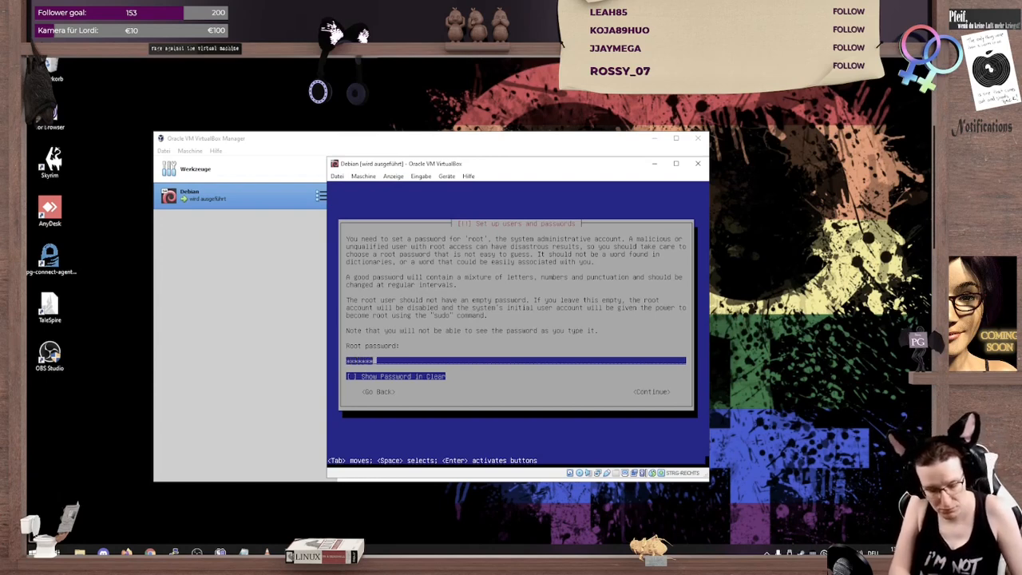
pyautogui.write('*')
pyautogui.press('Return')
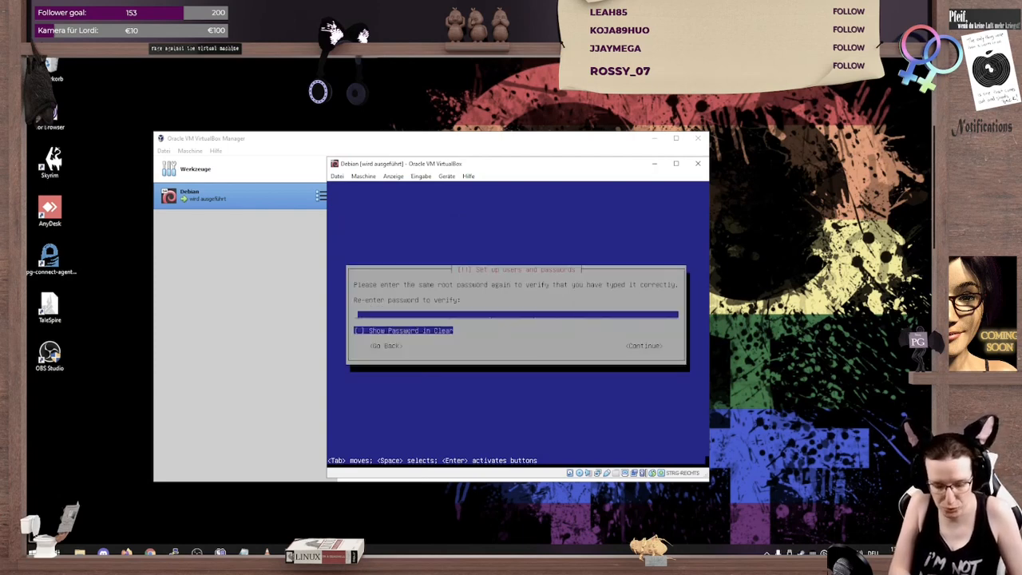
pyautogui.write('********')
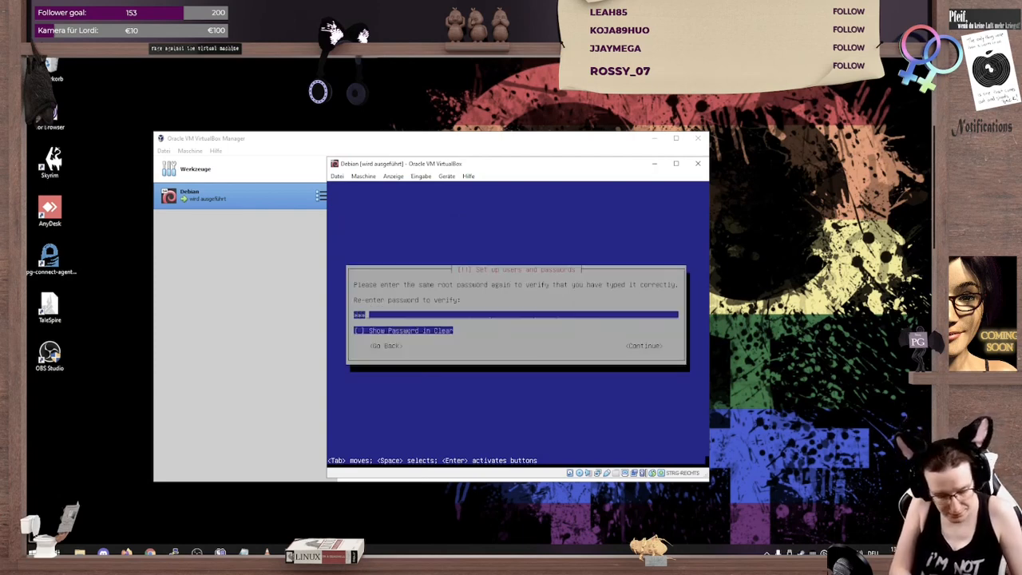
pyautogui.press('Return')
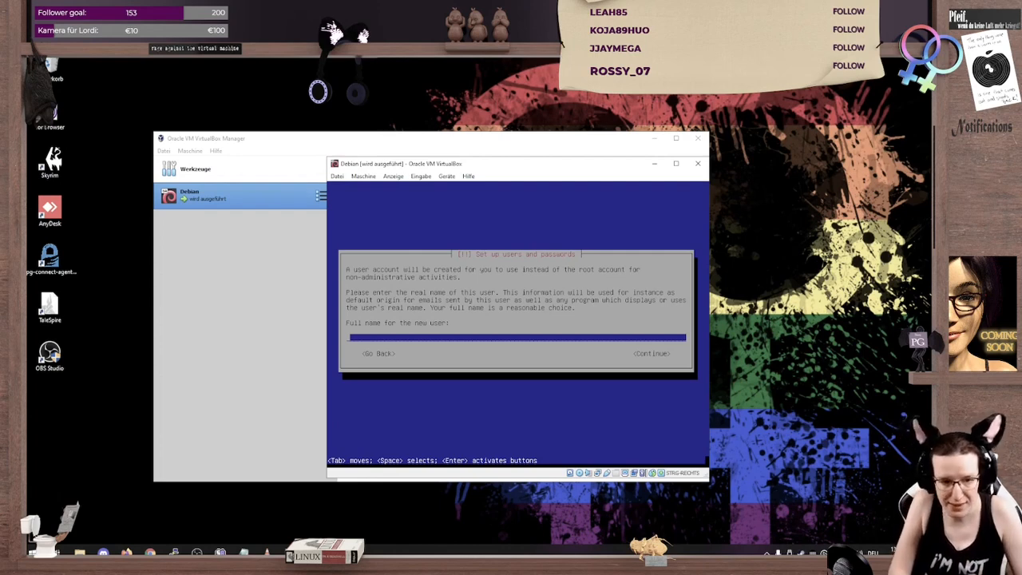
# Step: Enter the new user's full name and set the username for the account
pyautogui.write('Viktoria')
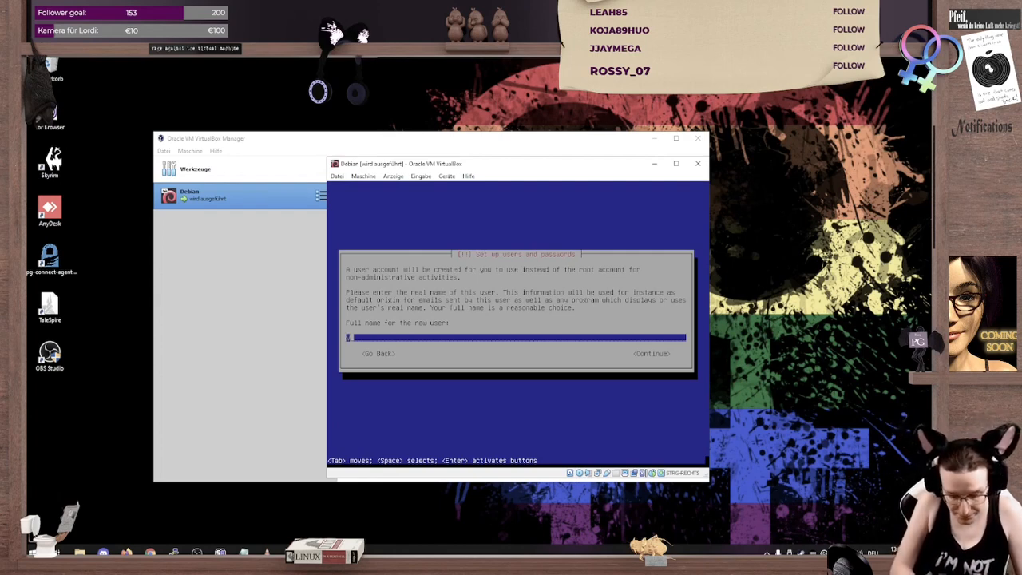
pyautogui.write(' Musterfrau')
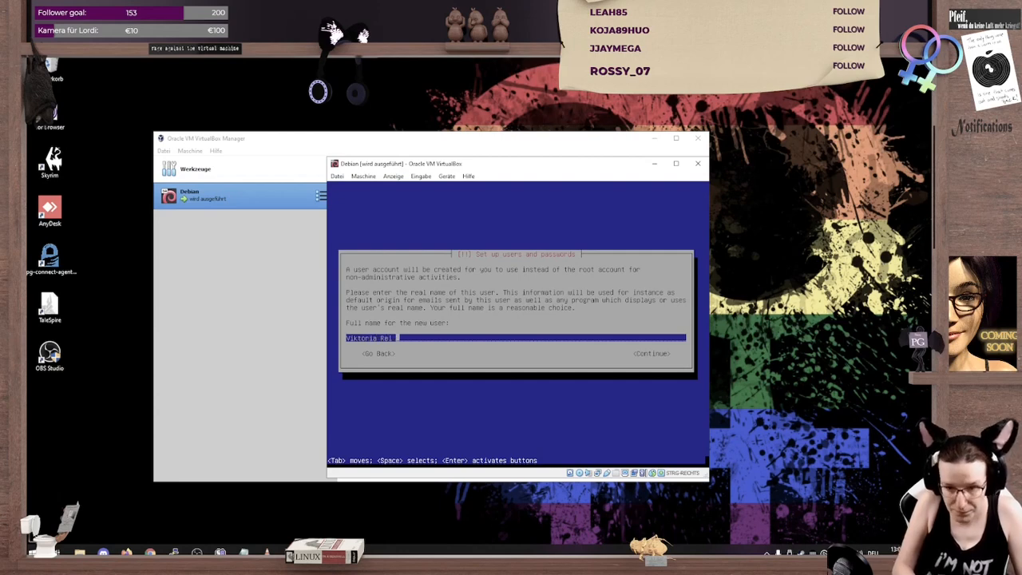
pyautogui.press('Return')
pyautogui.press('BackSpace')
pyautogui.press('BackSpace')
pyautogui.press('BackSpace')
pyautogui.press('BackSpace')
pyautogui.press('BackSpace')
pyautogui.press('BackSpace')
pyautogui.press('BackSpace')
pyautogui.press('BackSpace')
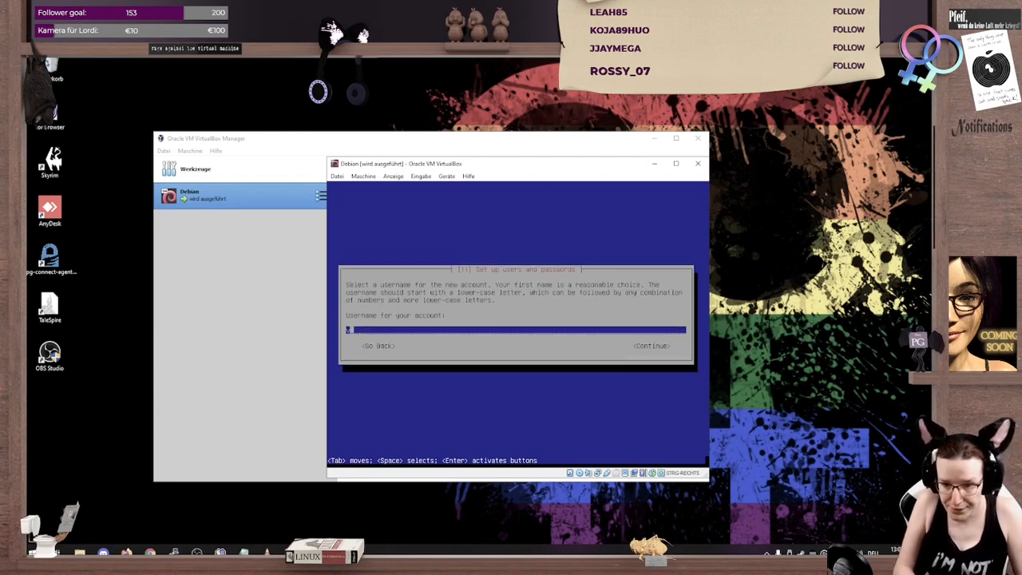
pyautogui.write('vbauer')
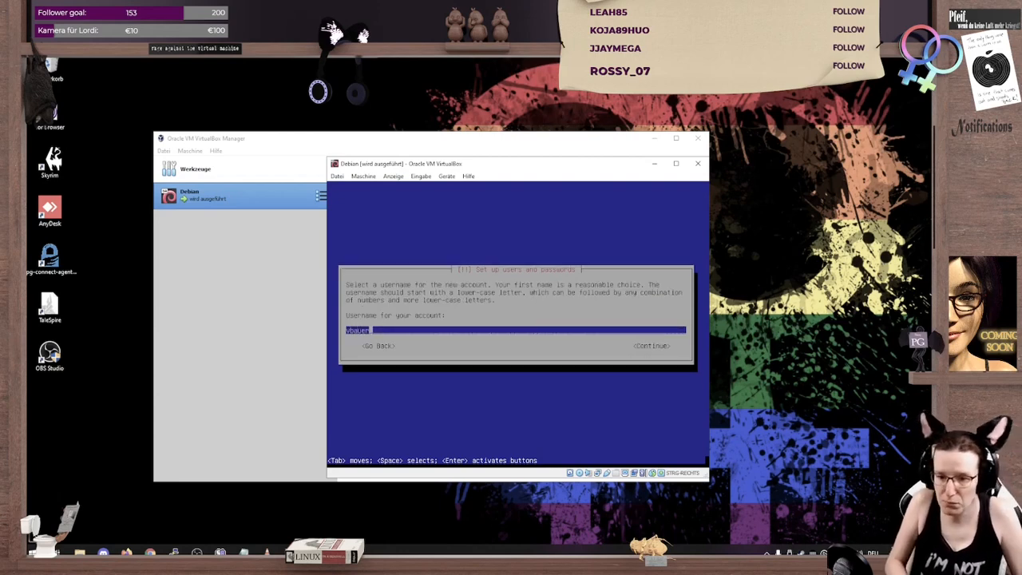
pyautogui.press('Return')
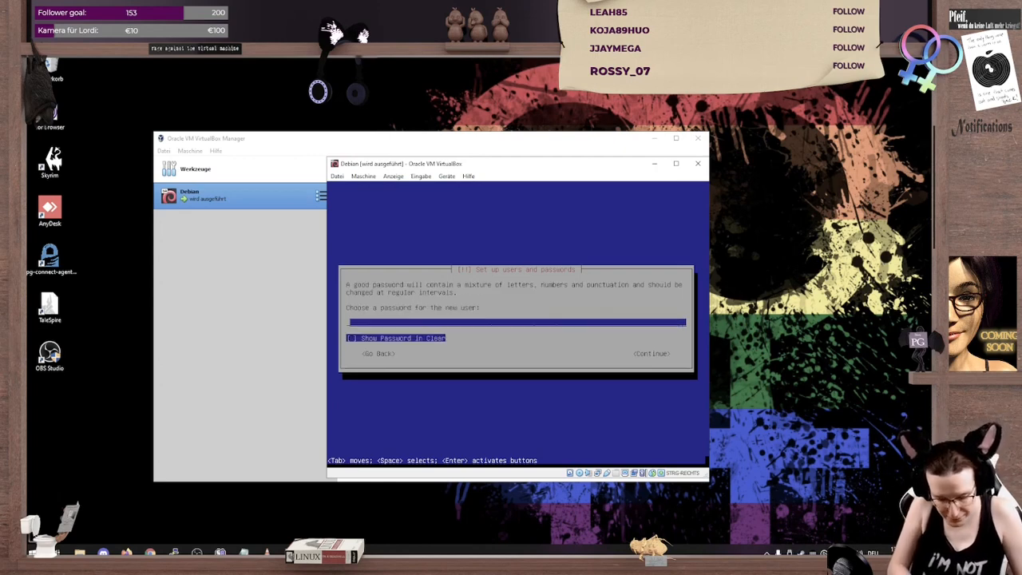
# Step: Enter the new user's account password and repeat it for verification
pyautogui.write('********')
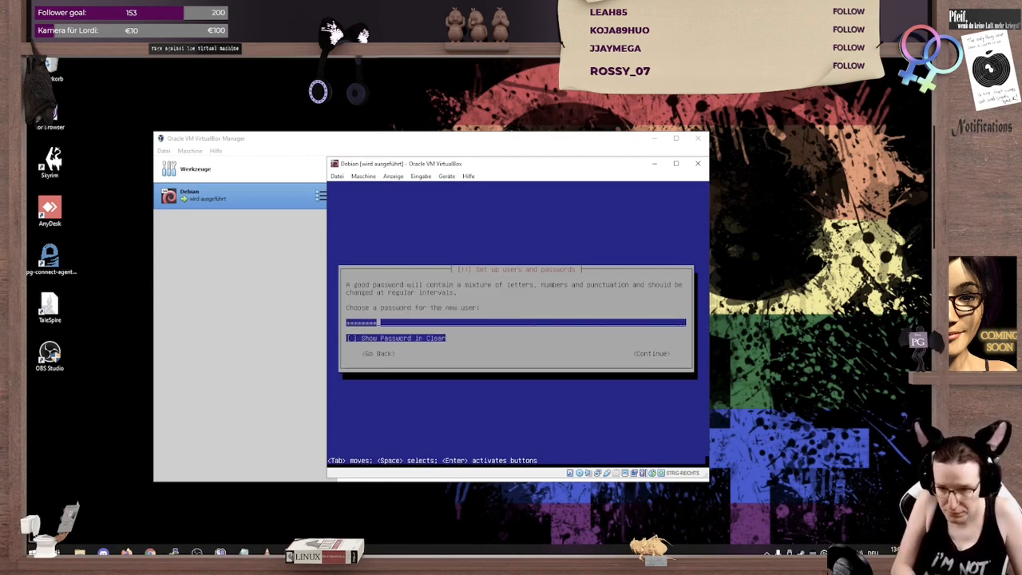
pyautogui.press('Return')
pyautogui.write('********')
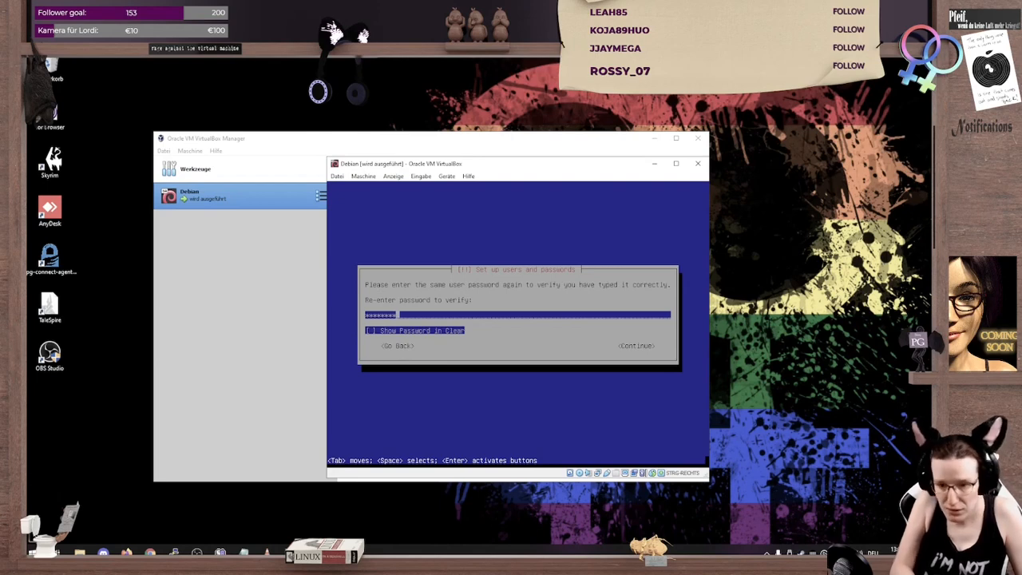
pyautogui.press('Return')
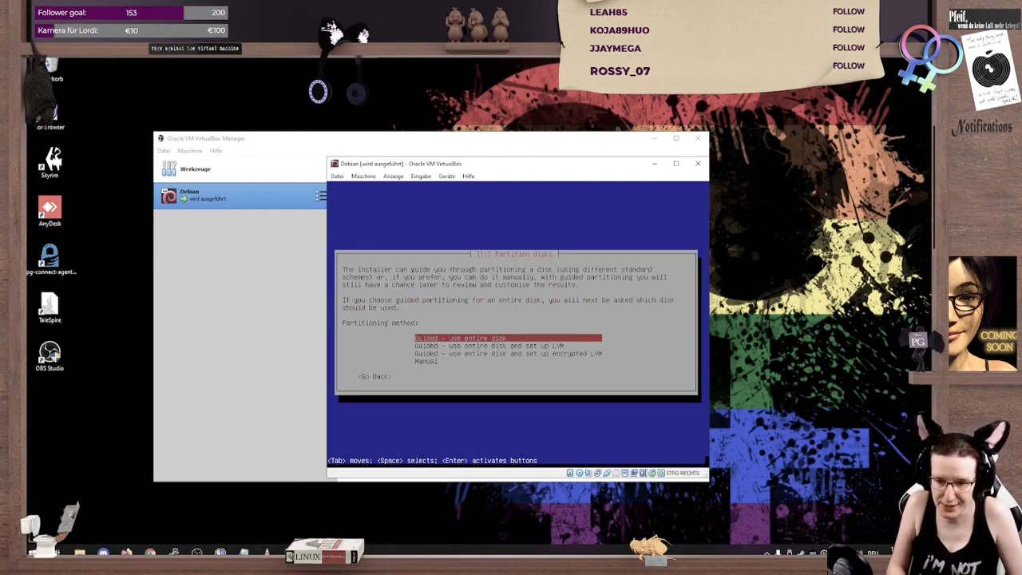
# Step: Choose guided partitioning of the entire 21.5 GB VBOX HARDDISK (sda) with all files in one partition
pyautogui.press('Return')
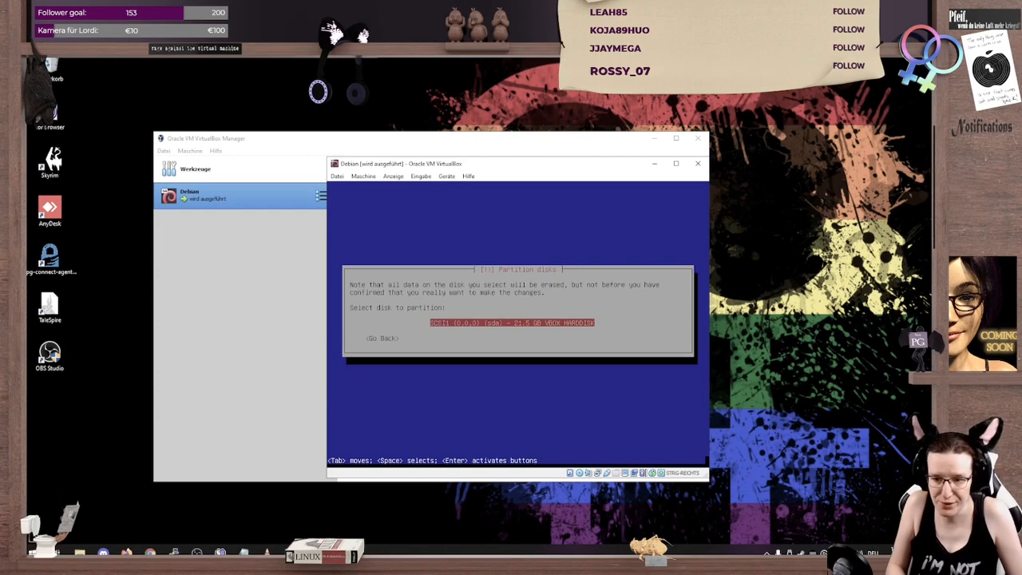
pyautogui.press('Return')
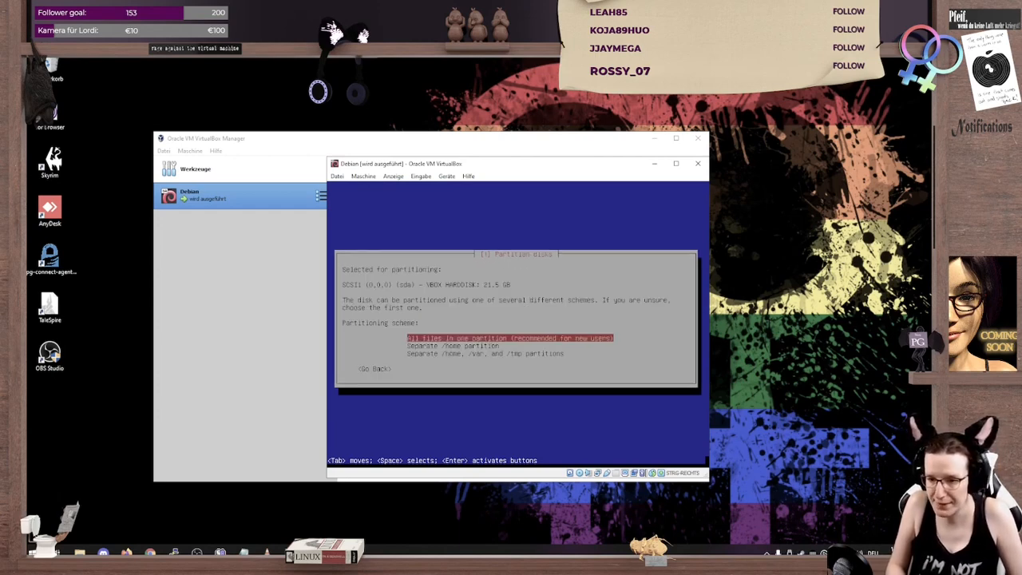
pyautogui.press('Return')
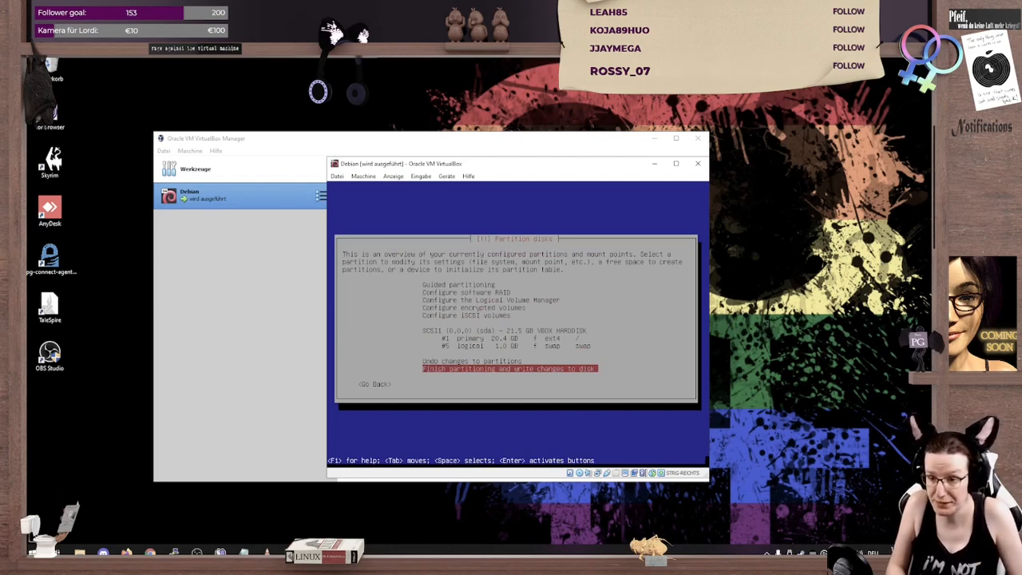
# Step: Set primary partition #1 to use the XFS journaling file system
pyautogui.press('Up')
pyautogui.press('Up')
pyautogui.press('Up')
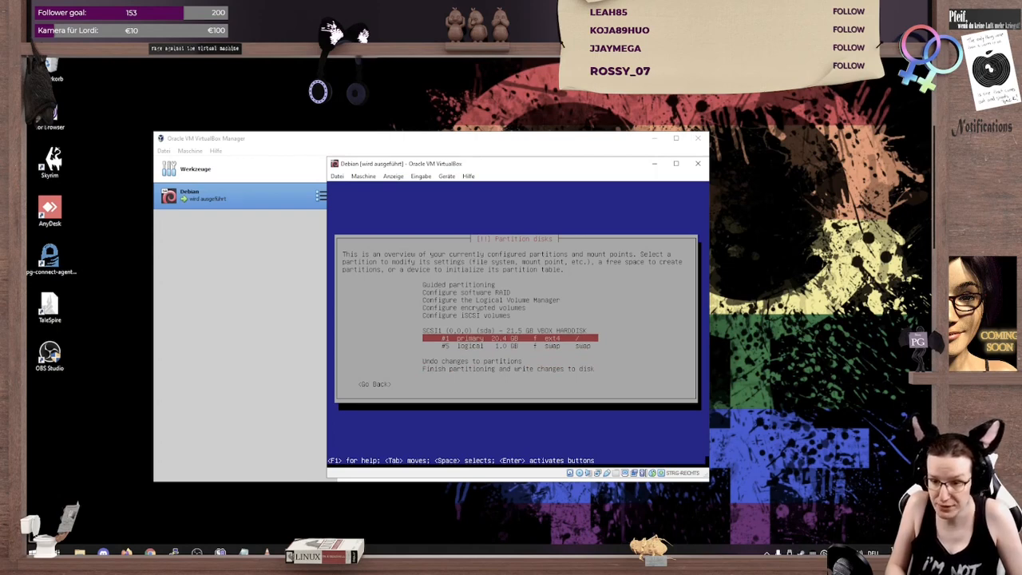
pyautogui.press('Return')
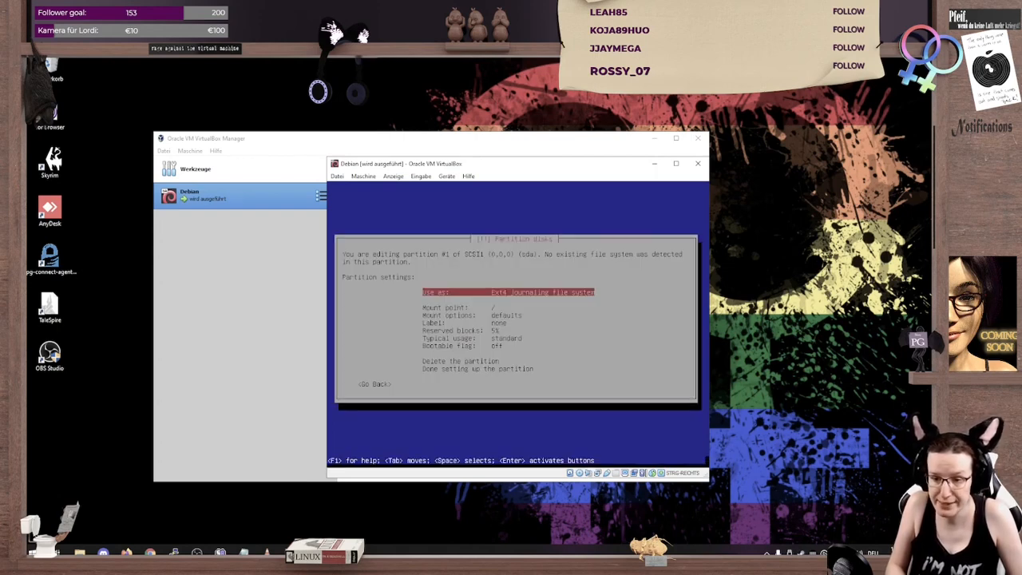
pyautogui.press('Down')
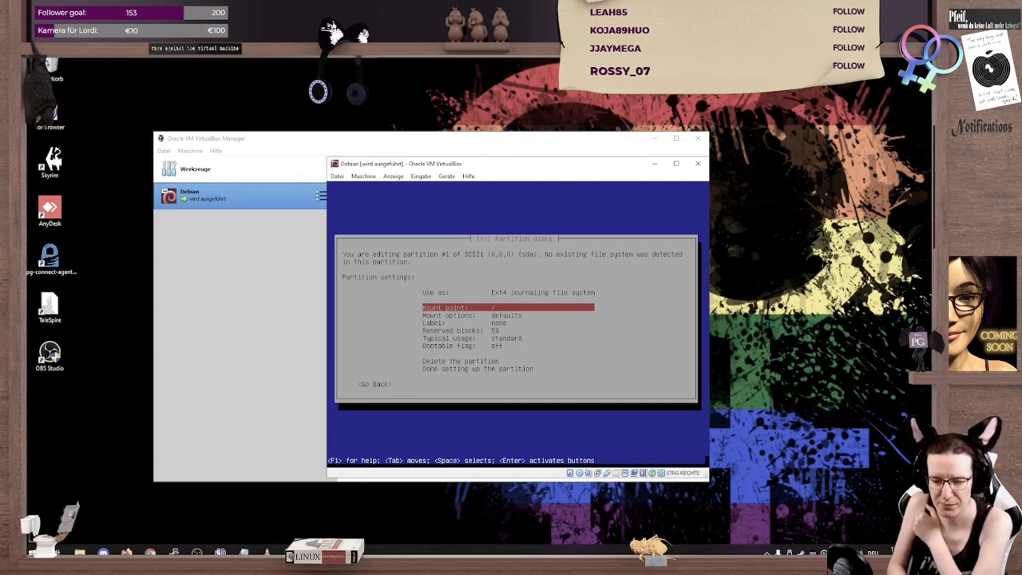
pyautogui.press('Up')
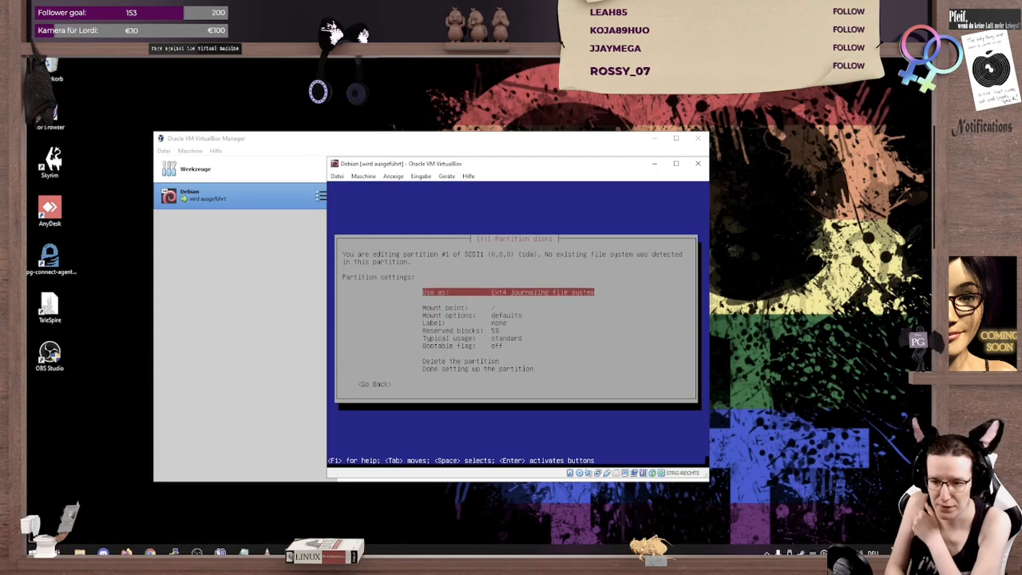
pyautogui.press('Return')
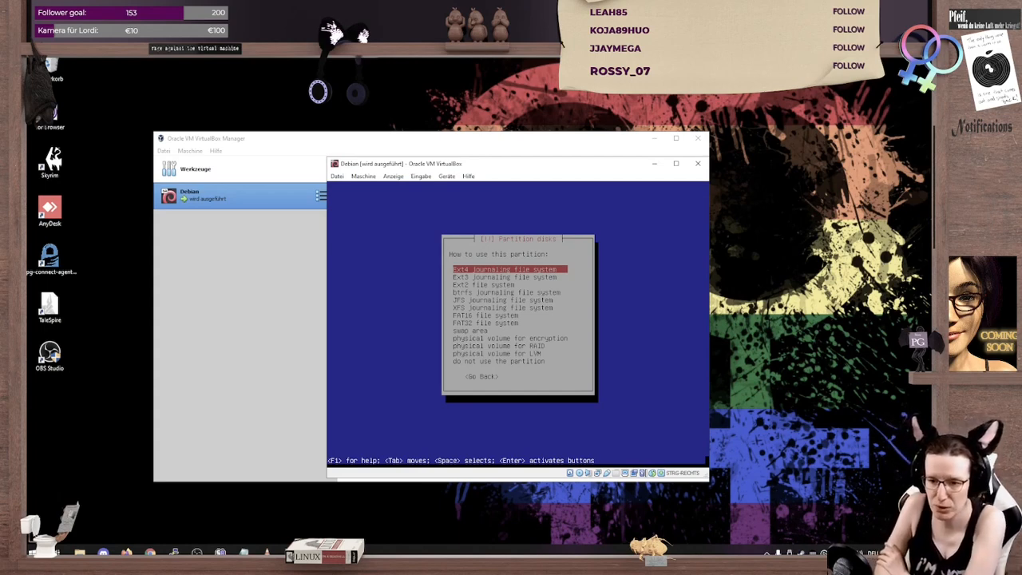
pyautogui.press('Down')
pyautogui.press('Down')
pyautogui.press('Down')
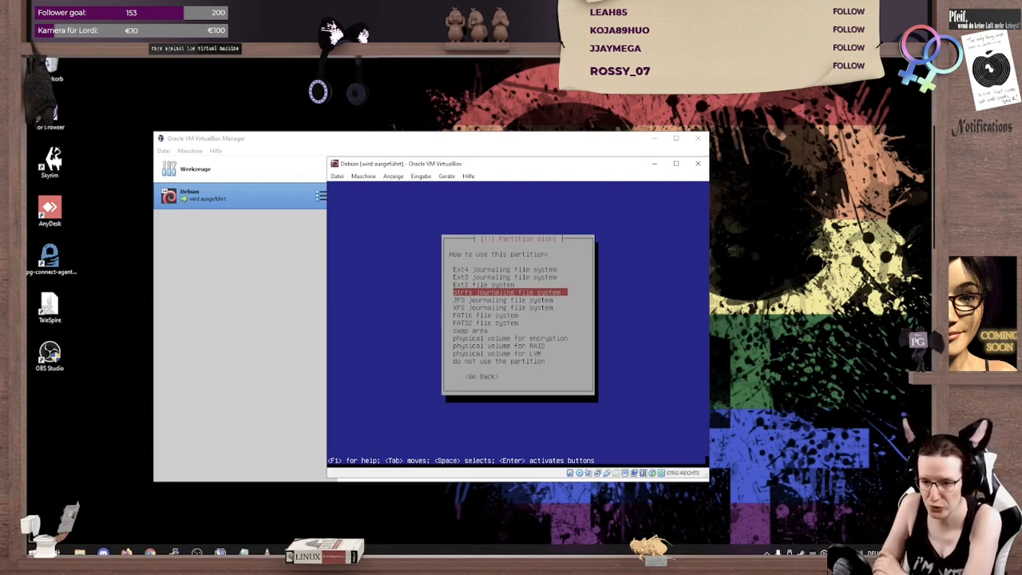
pyautogui.press('Down')
pyautogui.press('Down')
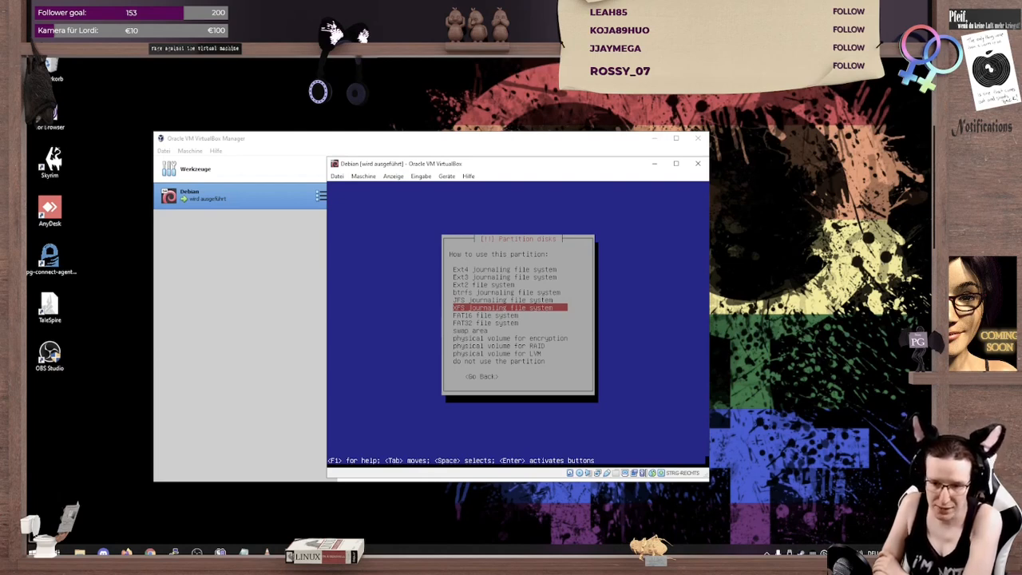
pyautogui.press('Down')
pyautogui.press('Down')
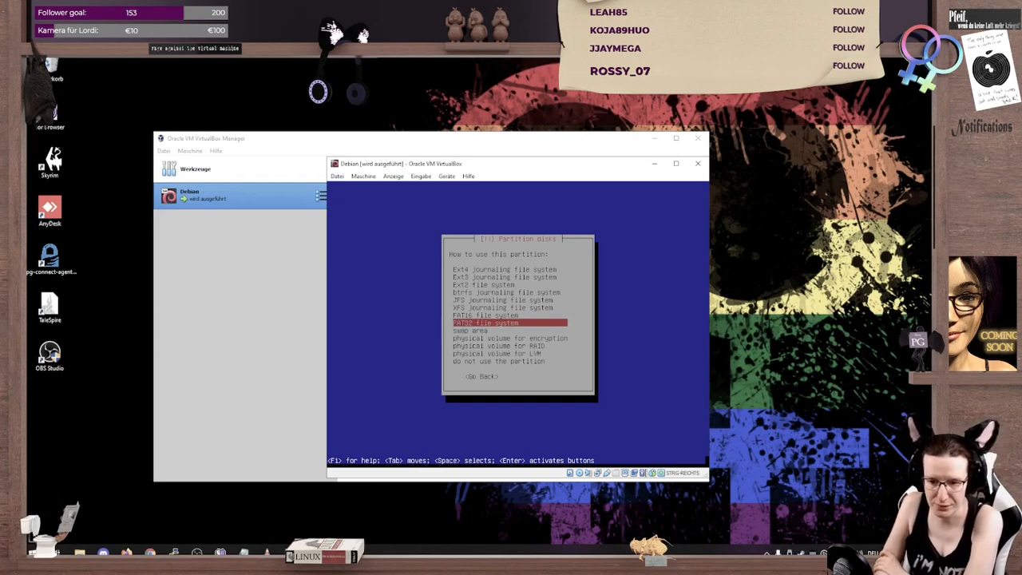
pyautogui.press('Up')
pyautogui.press('Up')
pyautogui.press('Up')
pyautogui.press('Up')
pyautogui.press('Up')
pyautogui.press('Up')
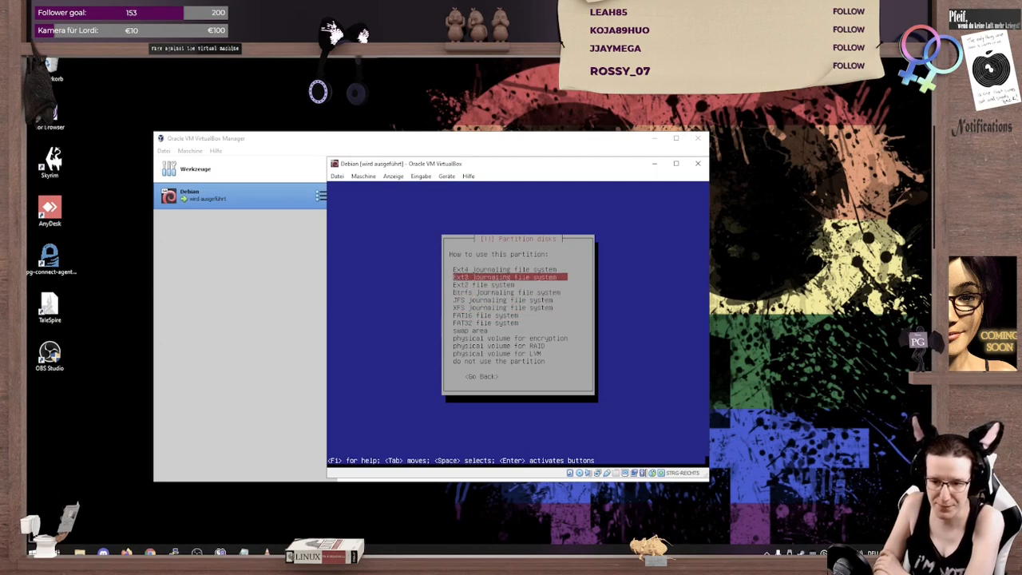
pyautogui.press('Down')
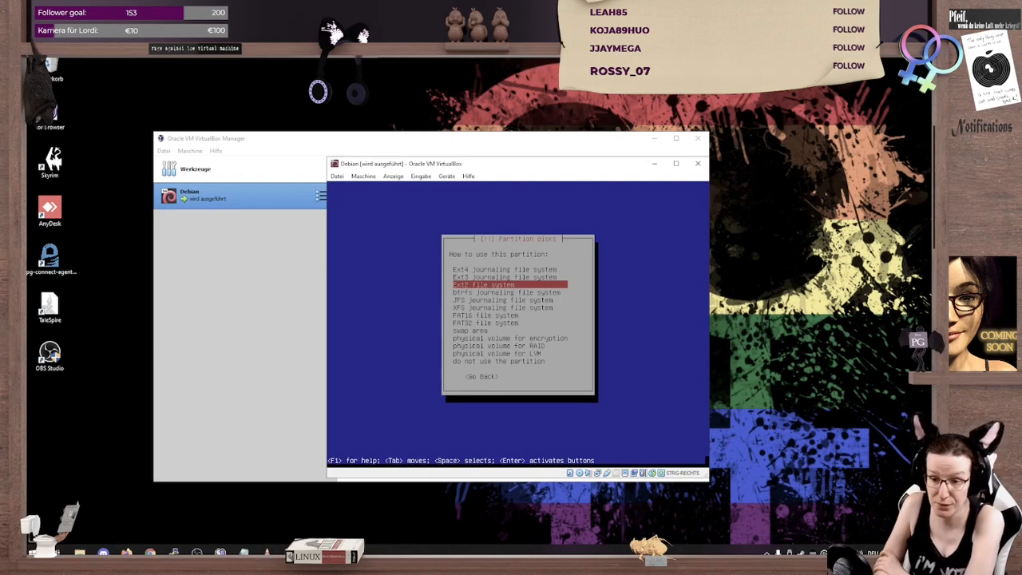
pyautogui.press('Down')
pyautogui.press('Down')
pyautogui.press('Down')
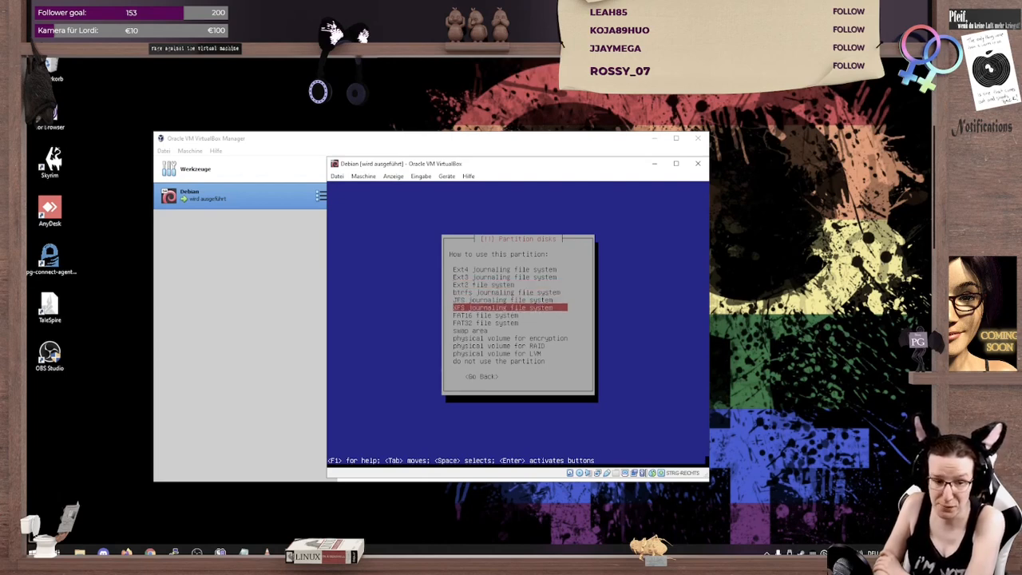
pyautogui.press('Return')
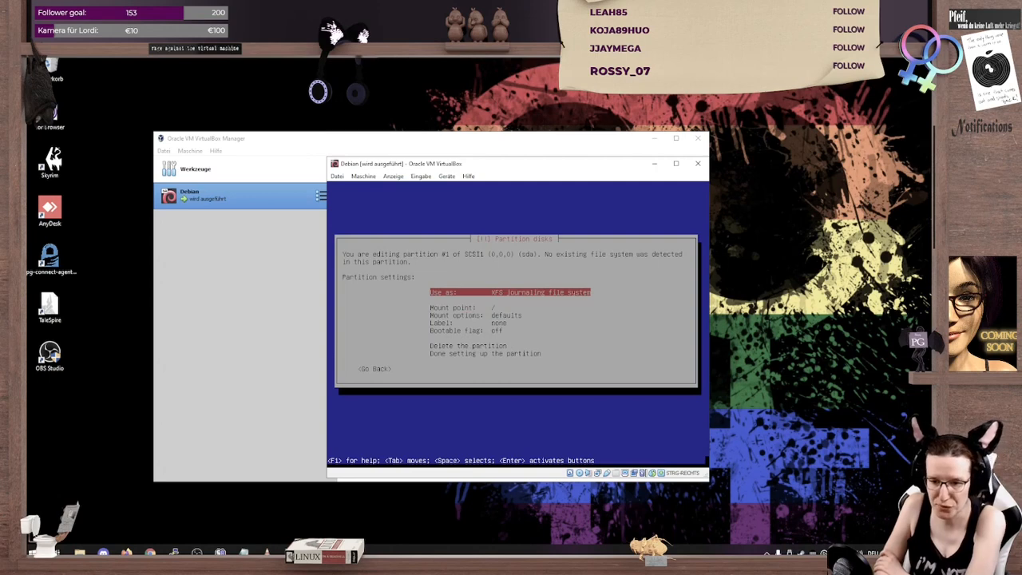
# Step: Finish setting up the partition and write the partitioning changes to disk
pyautogui.press('Down')
pyautogui.press('Down')
pyautogui.press('Down')
pyautogui.press('Down')
pyautogui.press('Down')
pyautogui.press('Down')
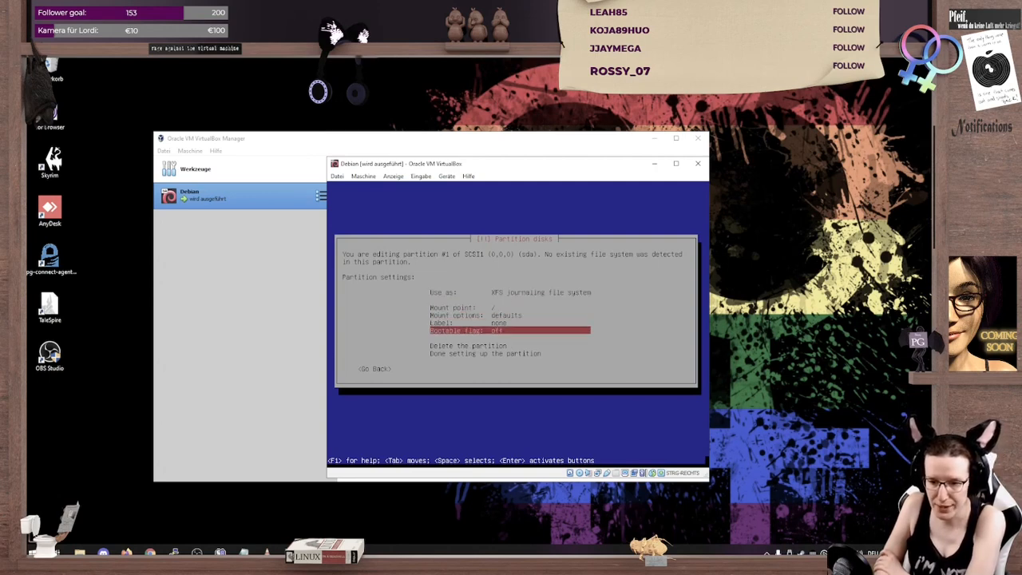
pyautogui.press('Return')
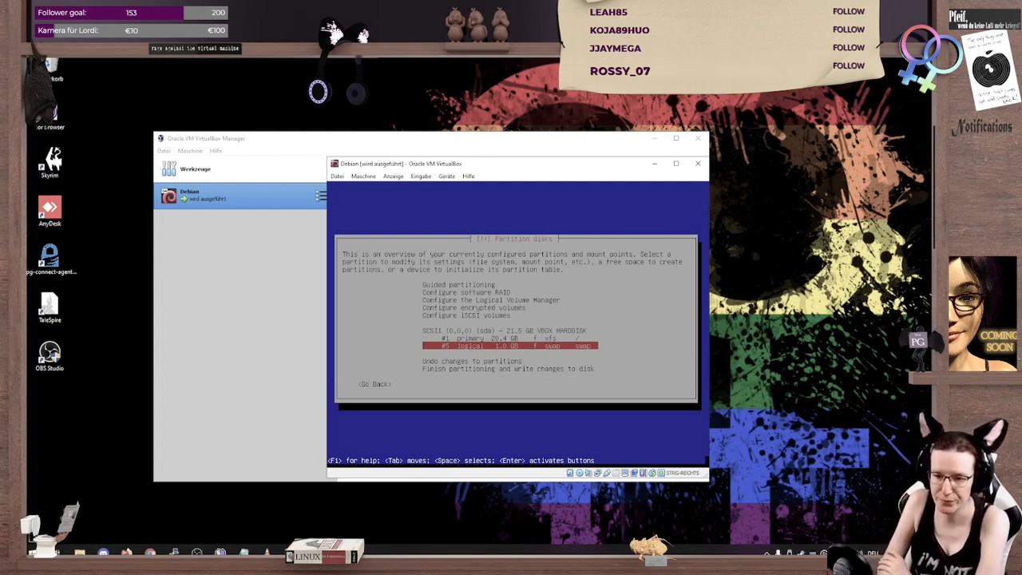
pyautogui.press('Down')
pyautogui.press('Down')
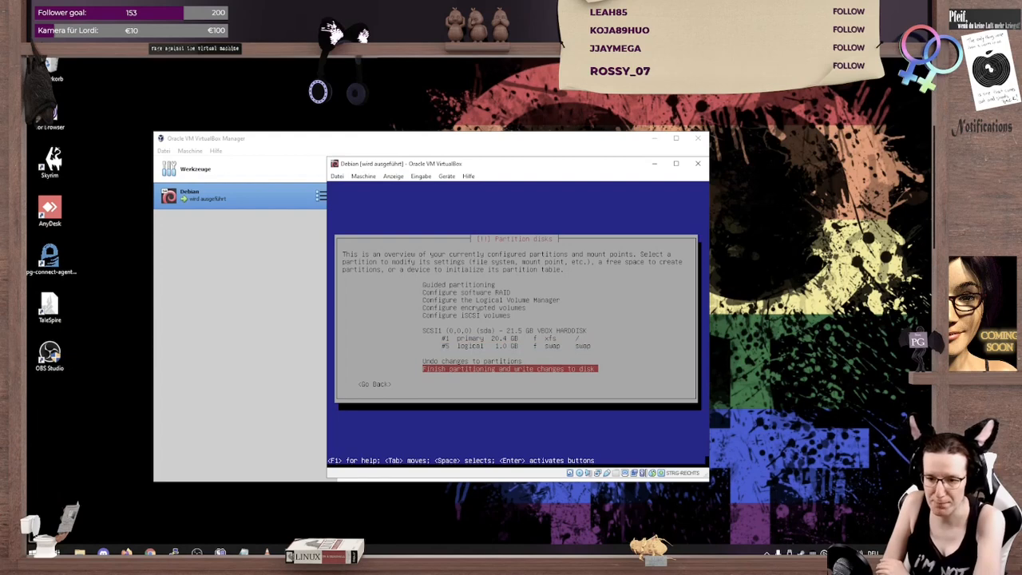
pyautogui.press('Return')
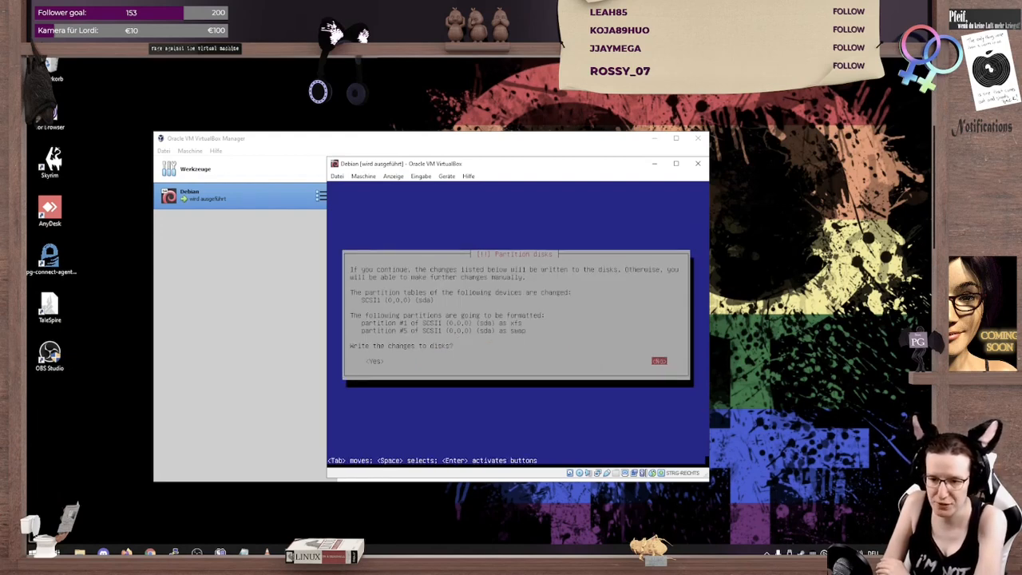
pyautogui.press('Tab')
pyautogui.press('Return')
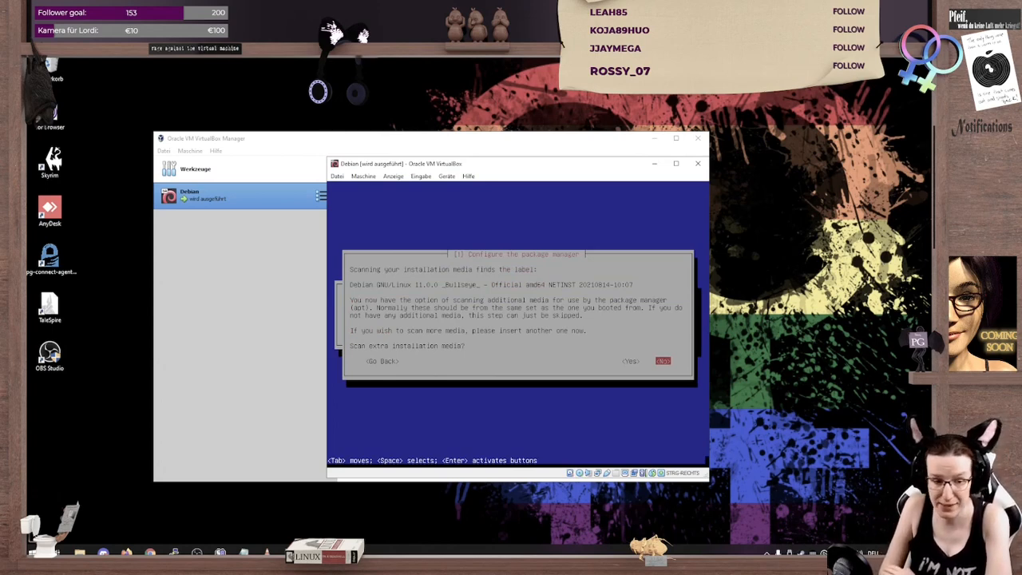
# Step: Configure the package manager without extra installation media or an HTTP proxy, using the Austrian mirror list's debian-archive.trafficmanager.net
pyautogui.press('Return')
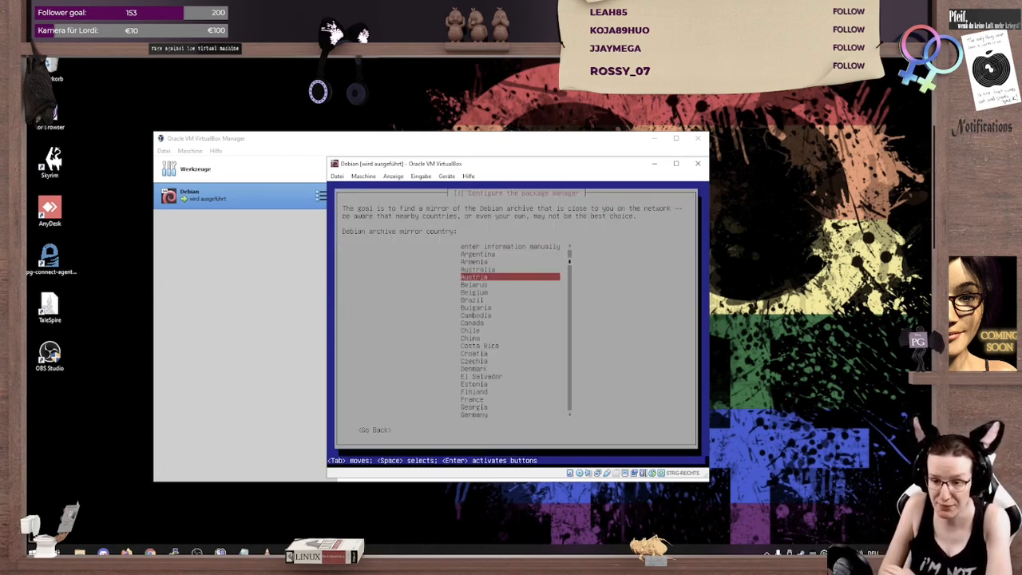
pyautogui.press('Return')
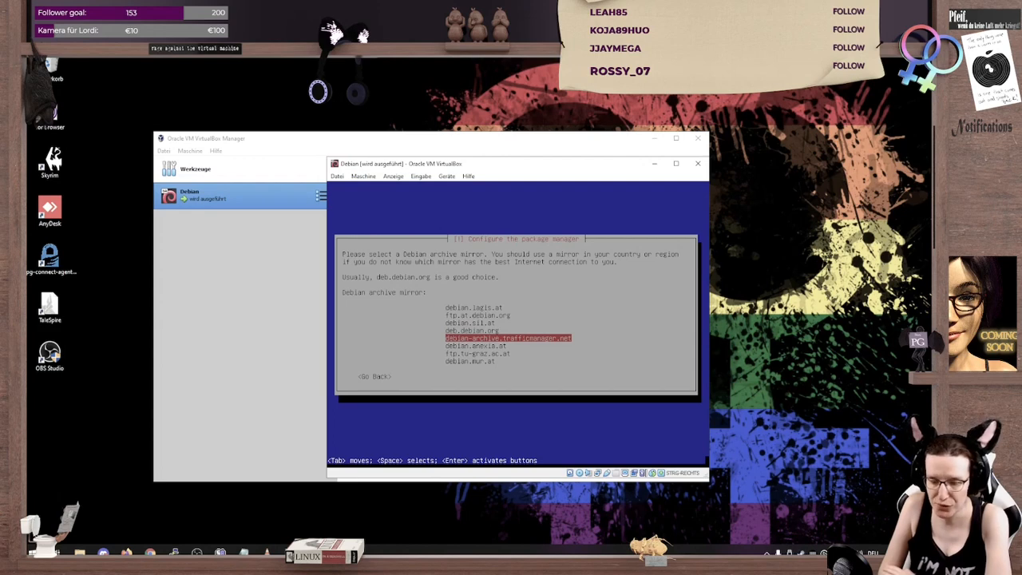
pyautogui.press('Return')
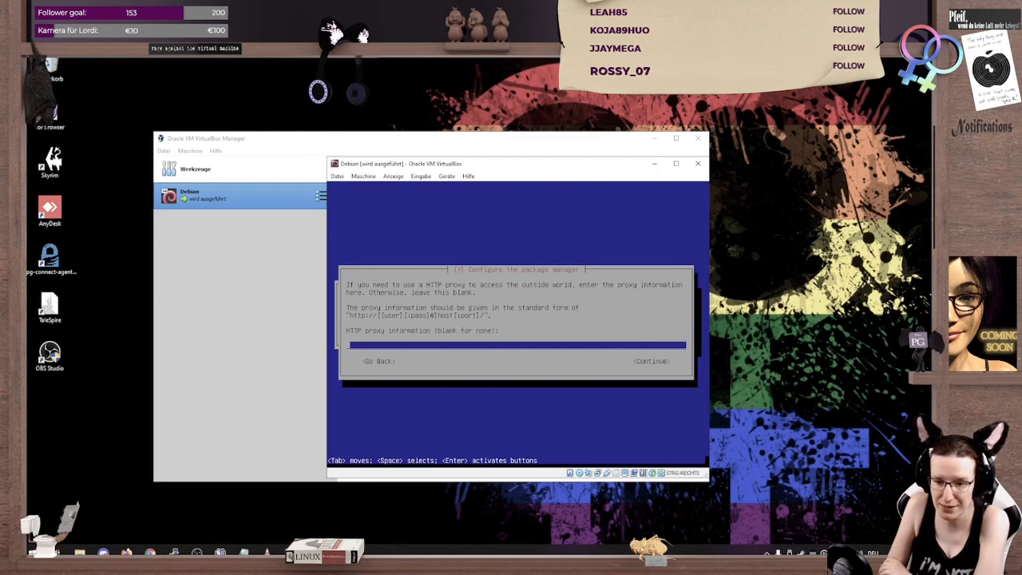
pyautogui.press('Return')
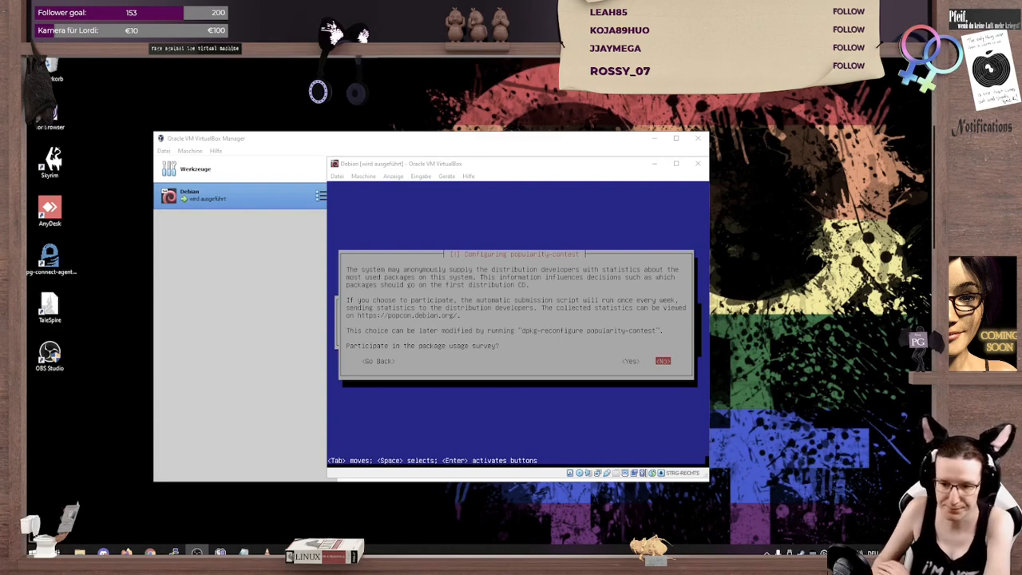
# Step: Decline the package usage survey and install only the SSH server from the software selection, without desktop environment or standard system utilities
pyautogui.hotkey('alt', 'Tab')
pyautogui.press('Return')
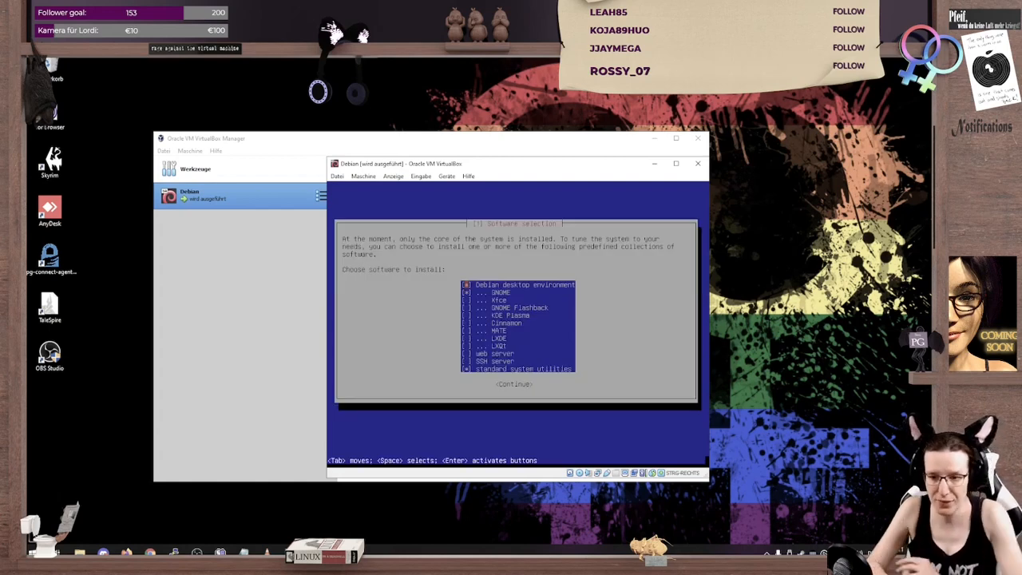
pyautogui.press('space')
pyautogui.press('Down')
pyautogui.press('space')
pyautogui.press('Down')
pyautogui.press('Down')
pyautogui.press('Down')
pyautogui.press('Down')
pyautogui.press('Down')
pyautogui.press('Down')
pyautogui.press('Down')
pyautogui.press('Down')
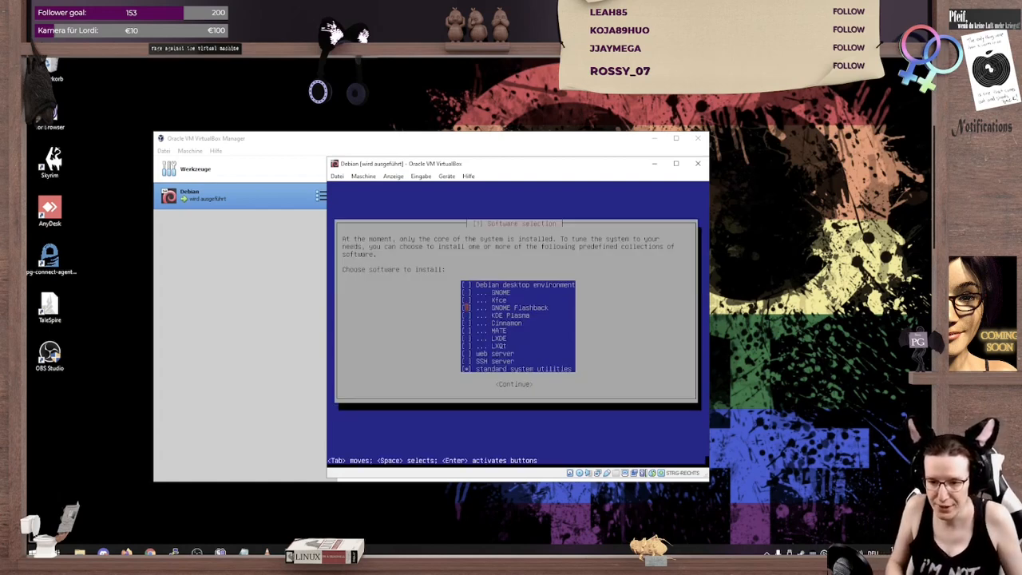
pyautogui.press('Down')
pyautogui.press('Down')
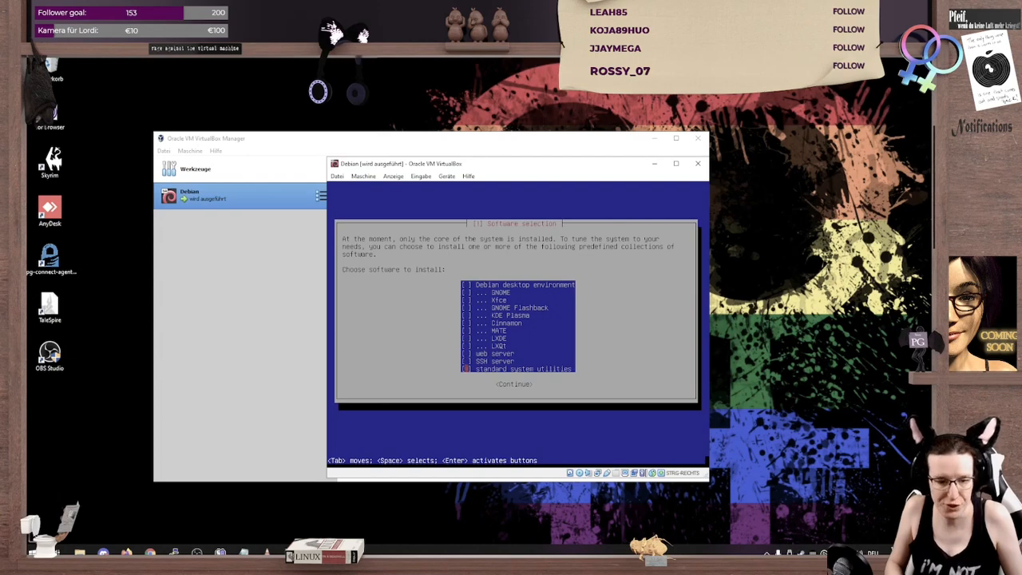
pyautogui.press('Up')
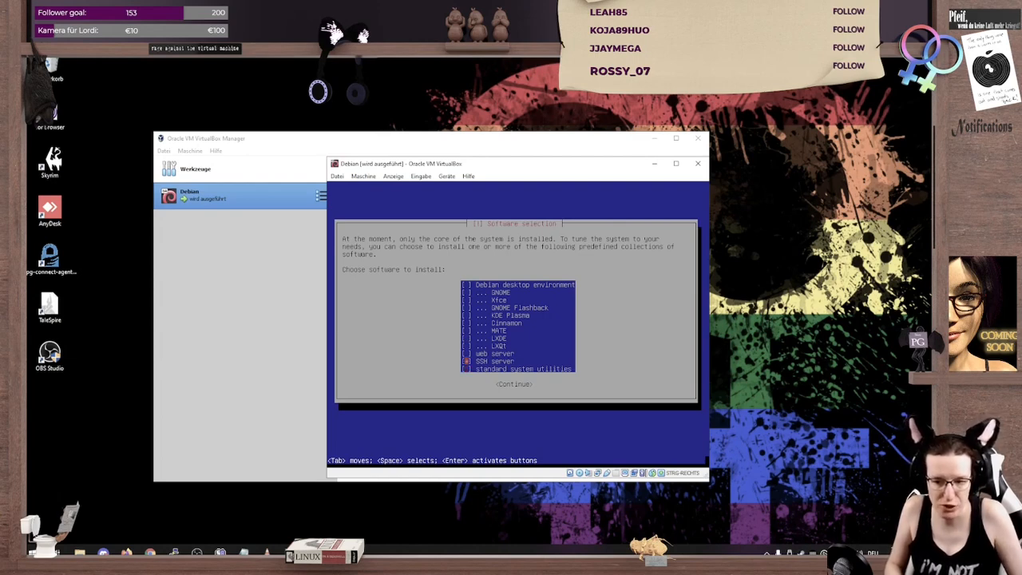
pyautogui.press('Tab')
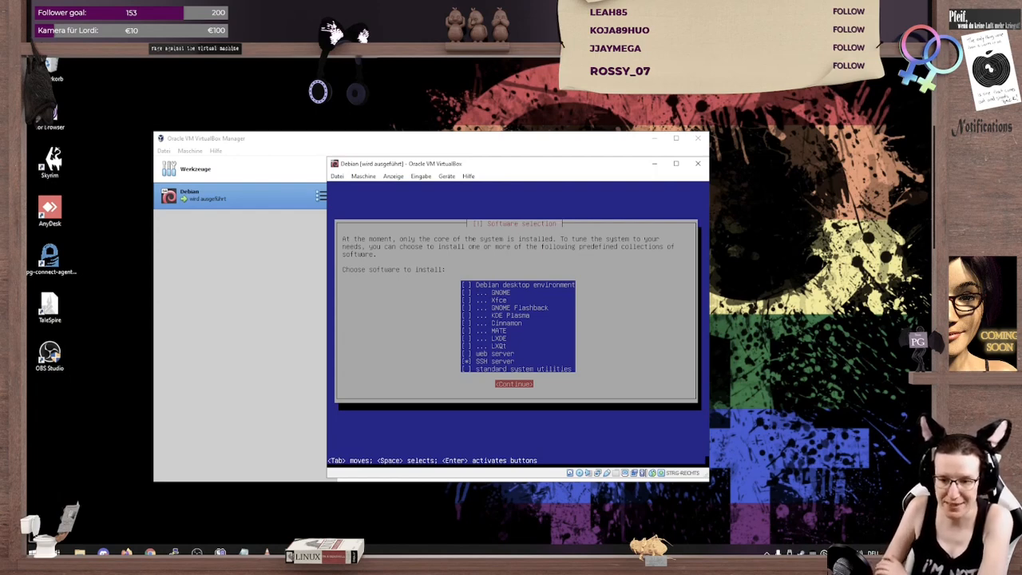
pyautogui.press('Return')
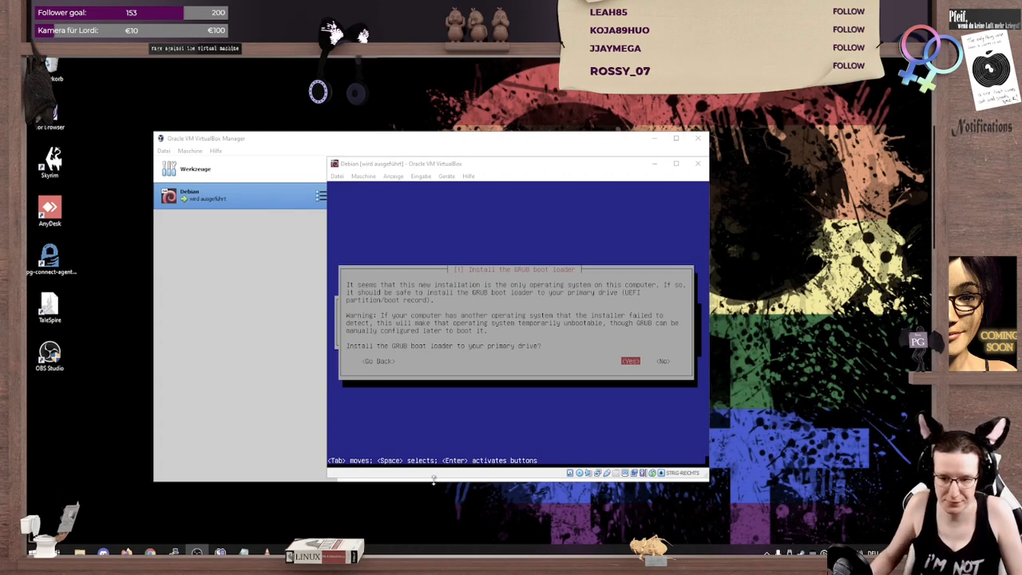
# Step: Install the GRUB boot loader to /dev/sda and complete the installation by rebooting into the new system
pyautogui.click(455, 431)
pyautogui.press('Return')
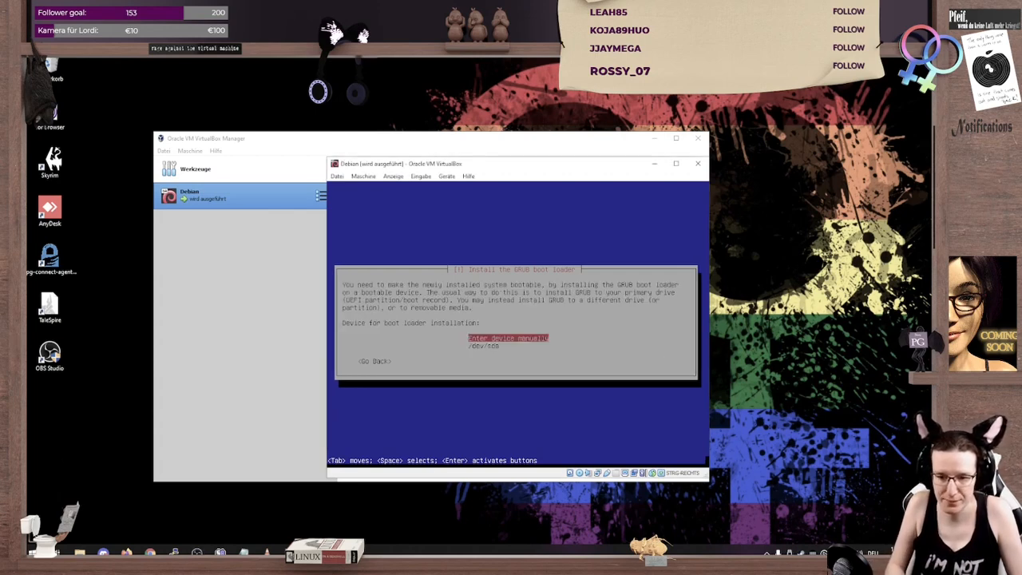
pyautogui.press('Down')
pyautogui.press('Return')
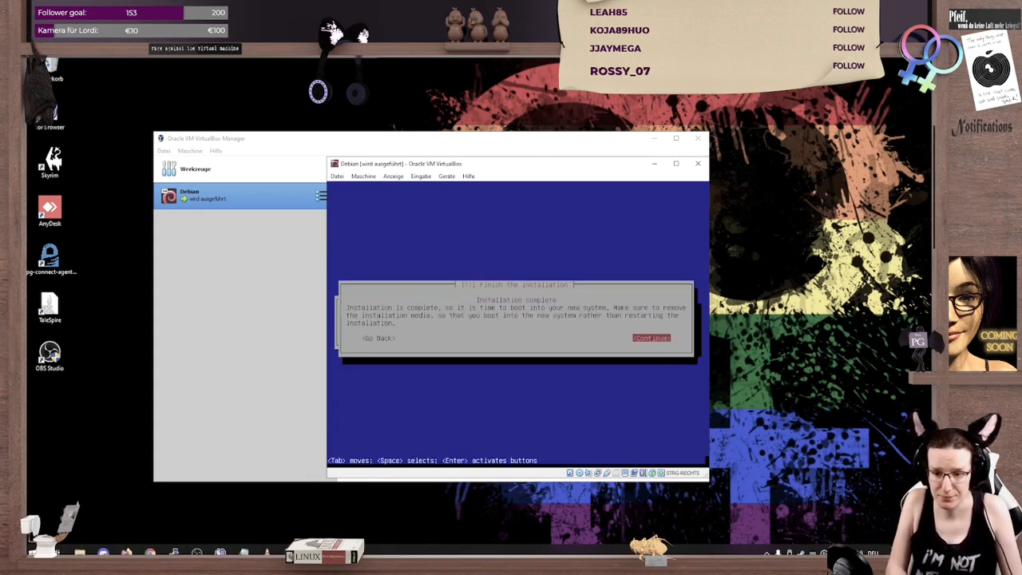
pyautogui.press('Return')
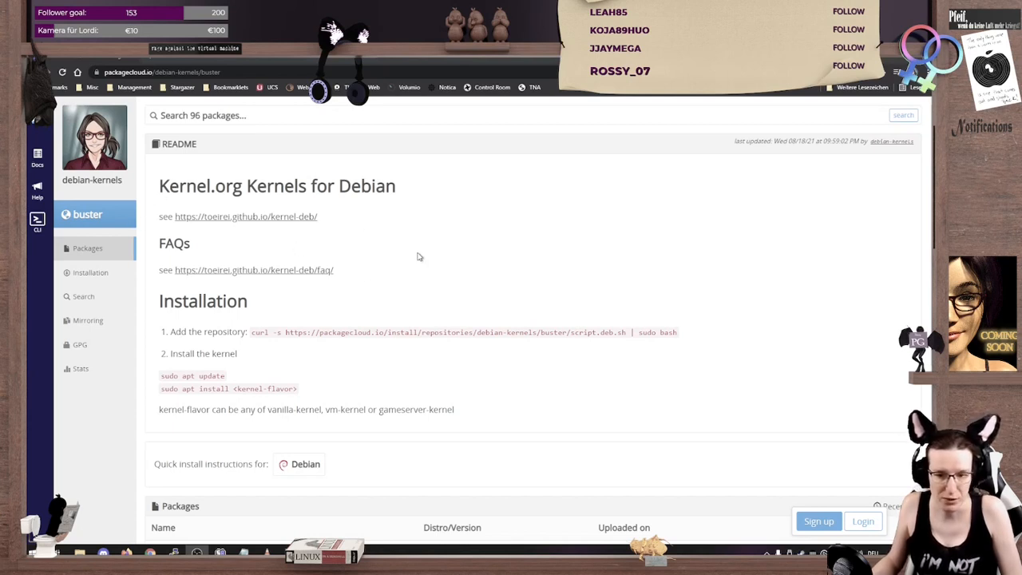
# Step: Look over the kernel installation instructions and package list on the debian-kernels page, and bring up the Debian virtual machine window
pyautogui.scroll(-2, 420, 257)
pyautogui.scroll(-3, 420, 254)
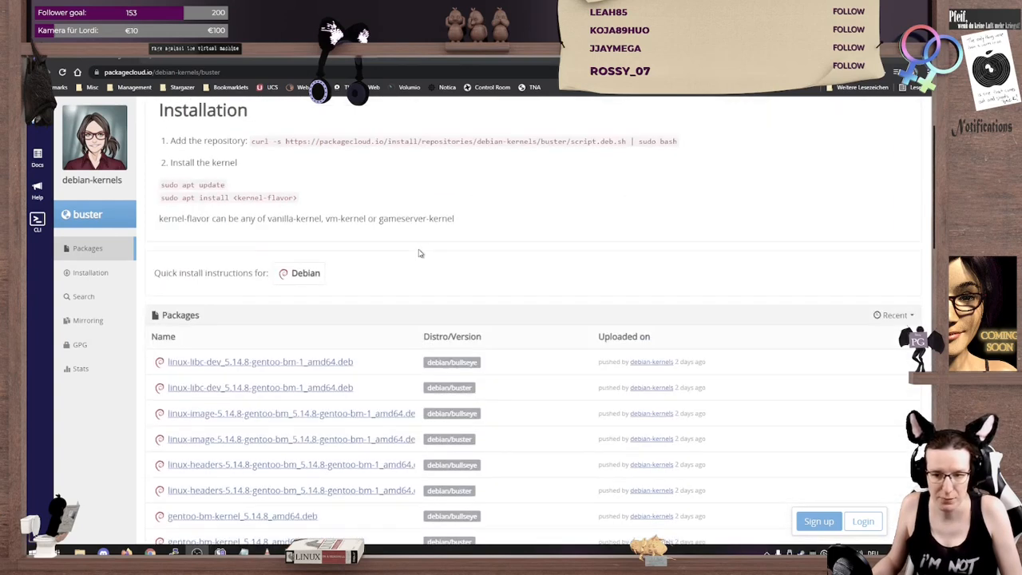
pyautogui.click(268, 553)
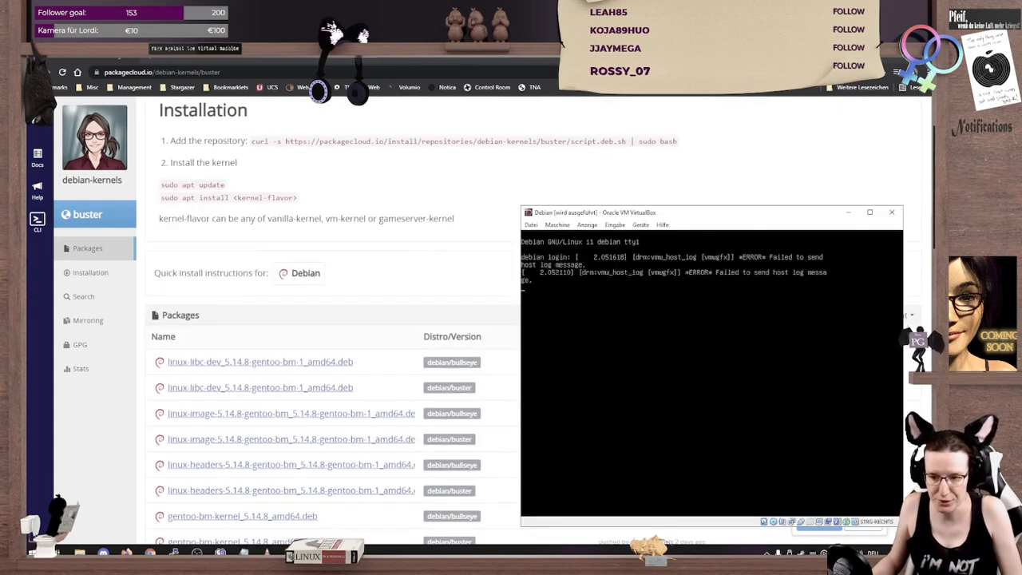
# Step: Log in to the Debian virtual machine's console as root with the account password
pyautogui.press('Return')
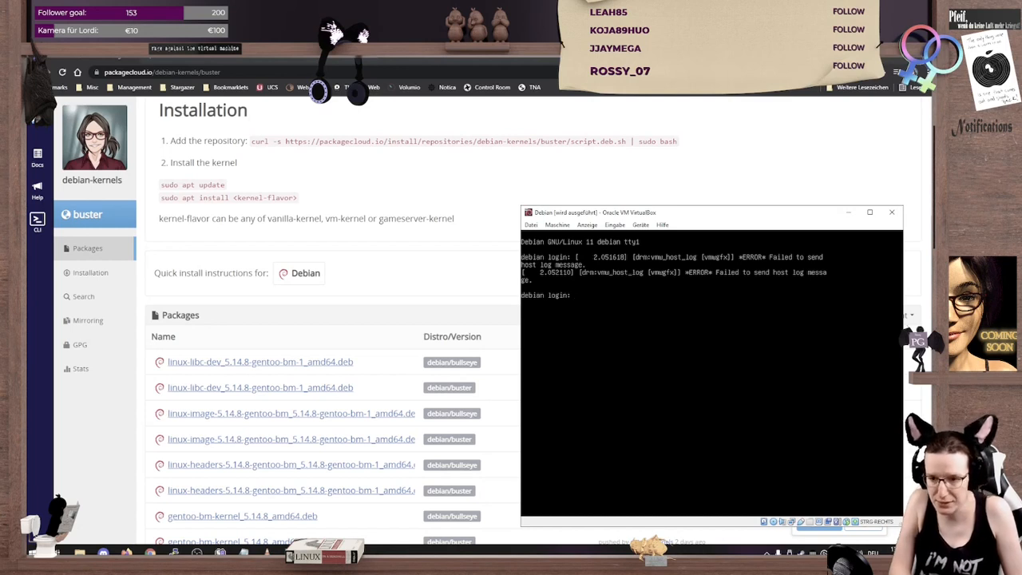
pyautogui.write('root')
pyautogui.press('Return')
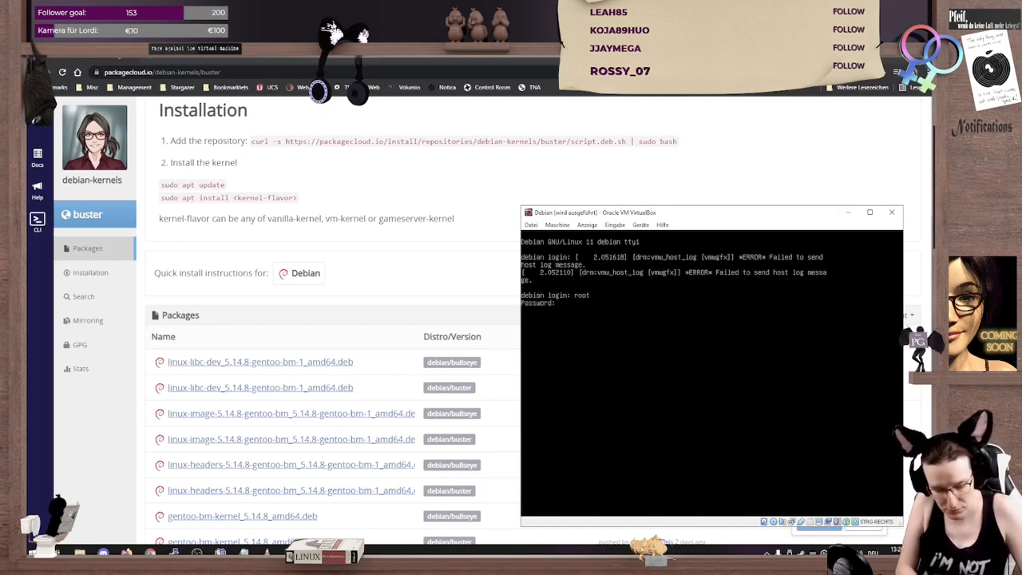
pyautogui.press('Return')
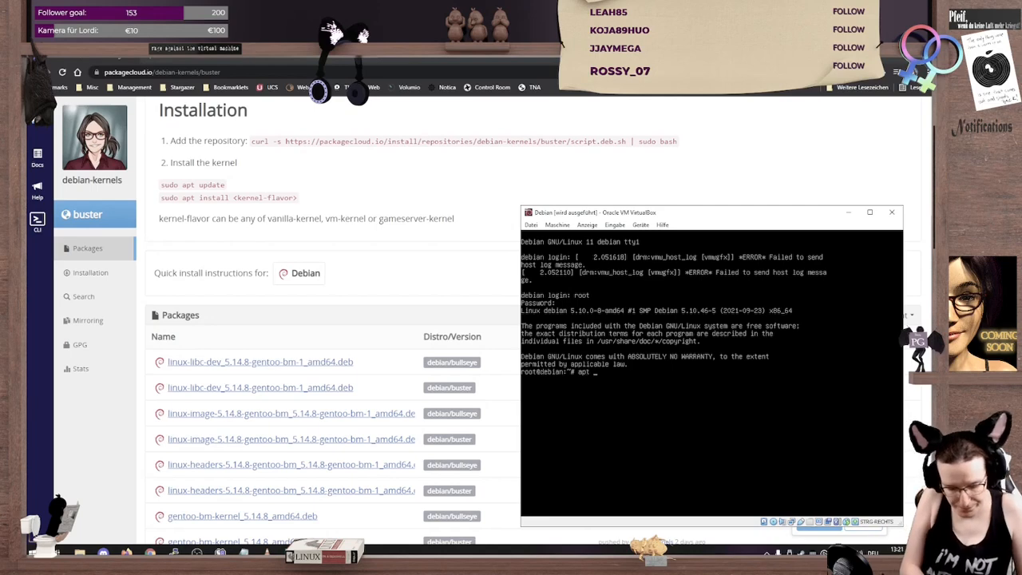
# Step: Install the curl package with apt and accept the installation
pyautogui.write('apt install curl')
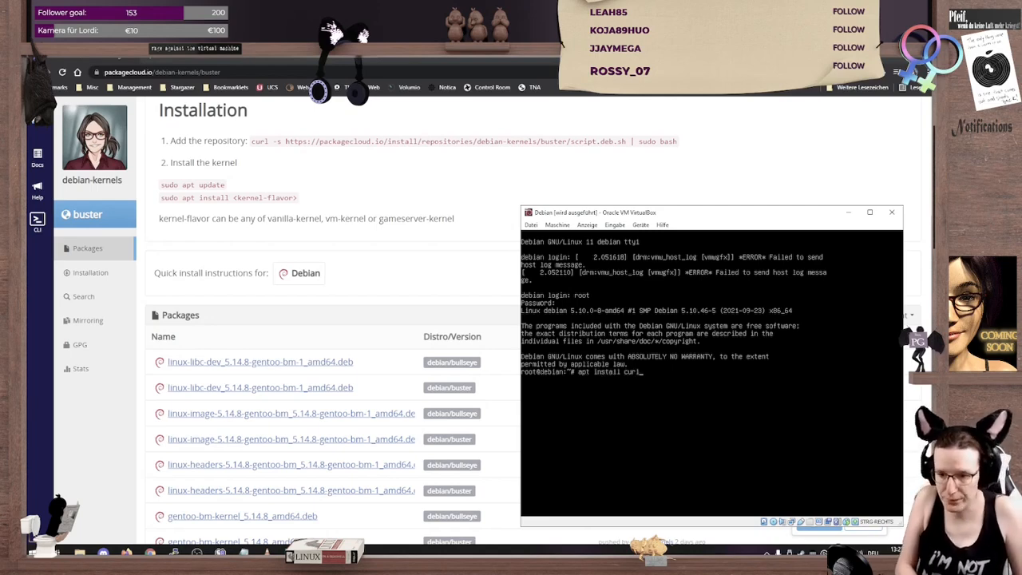
pyautogui.press('Return')
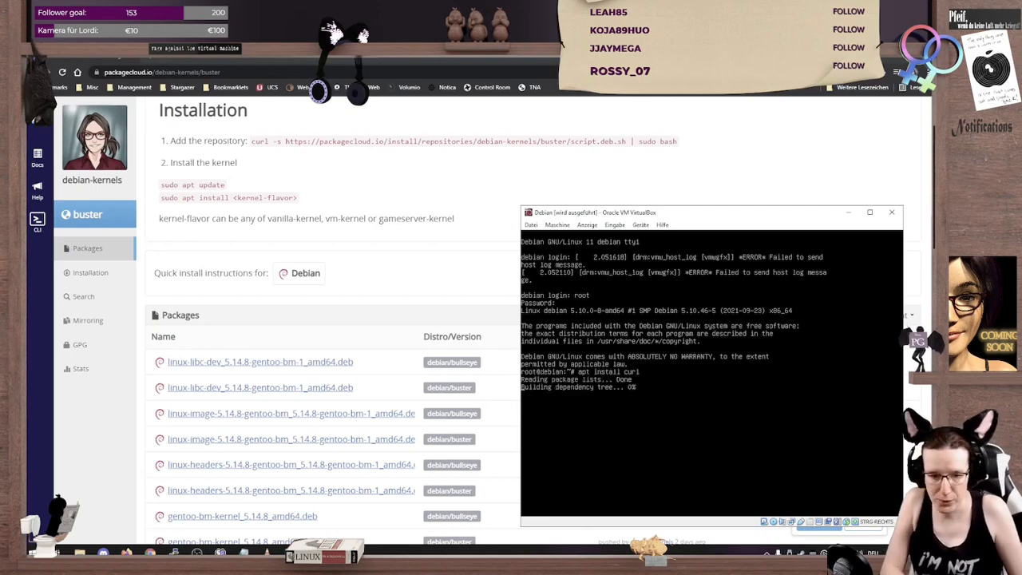
pyautogui.press('Return')
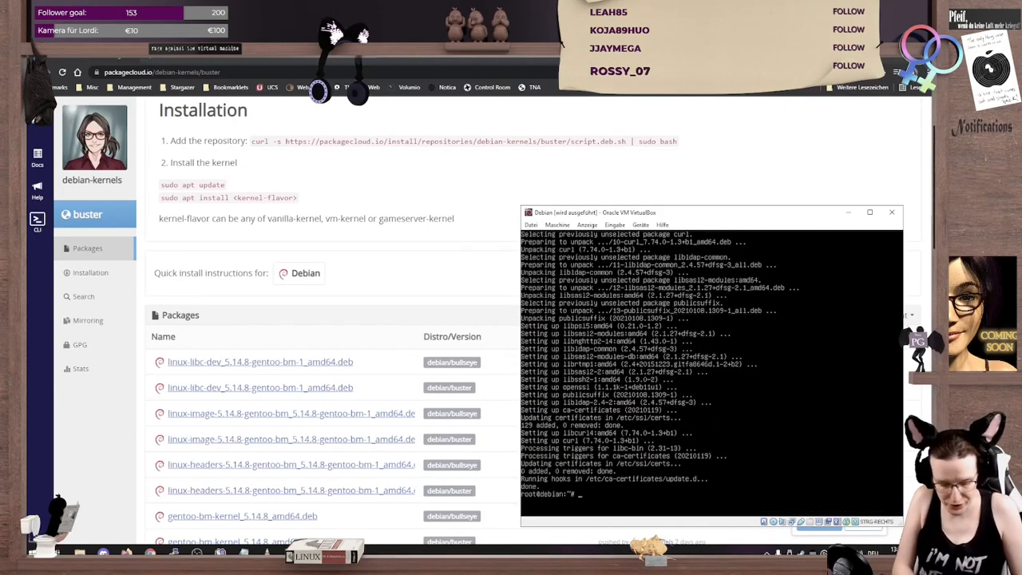
pyautogui.write('curl -s')
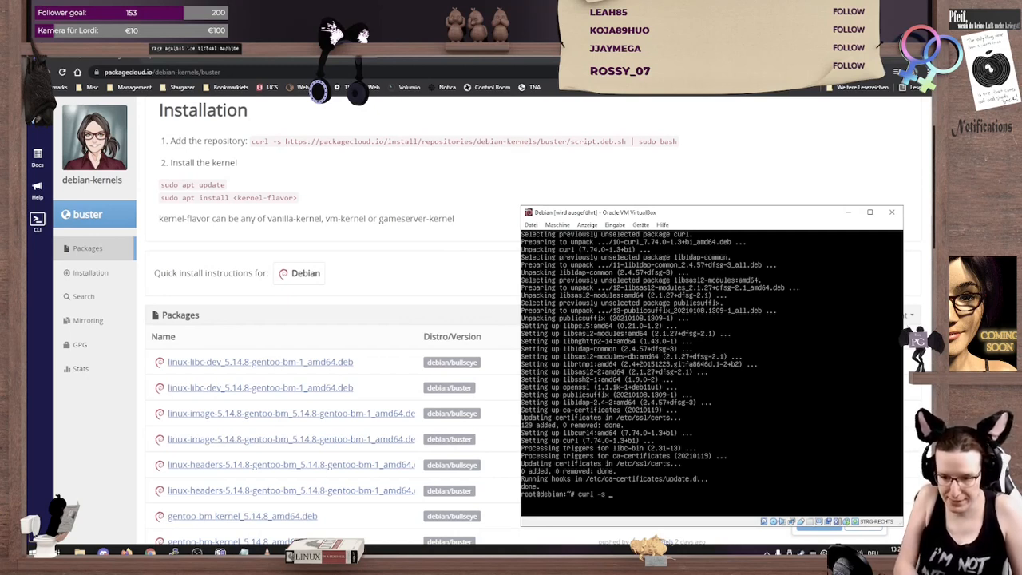
pyautogui.write(' https')
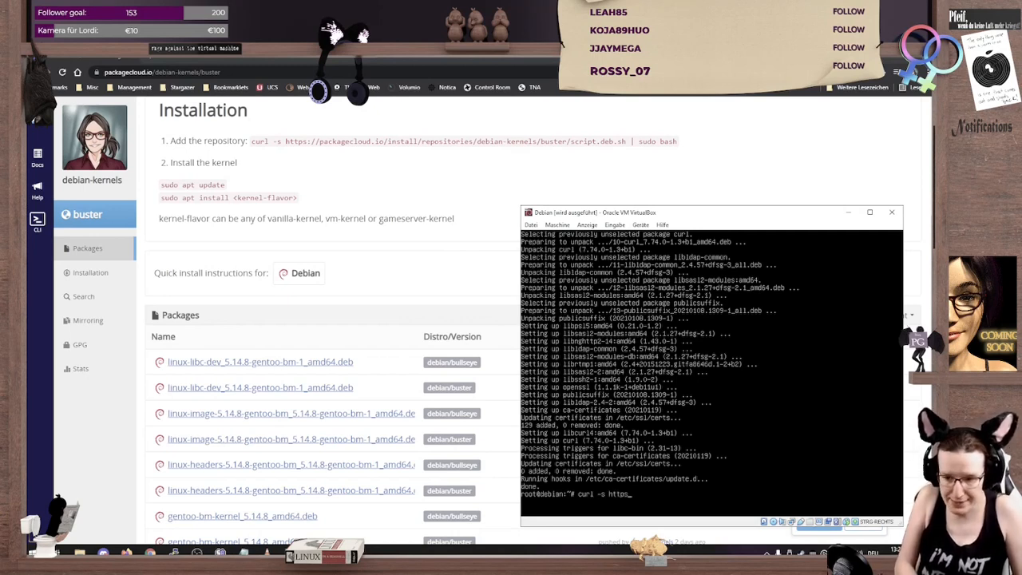
pyautogui.write('://')
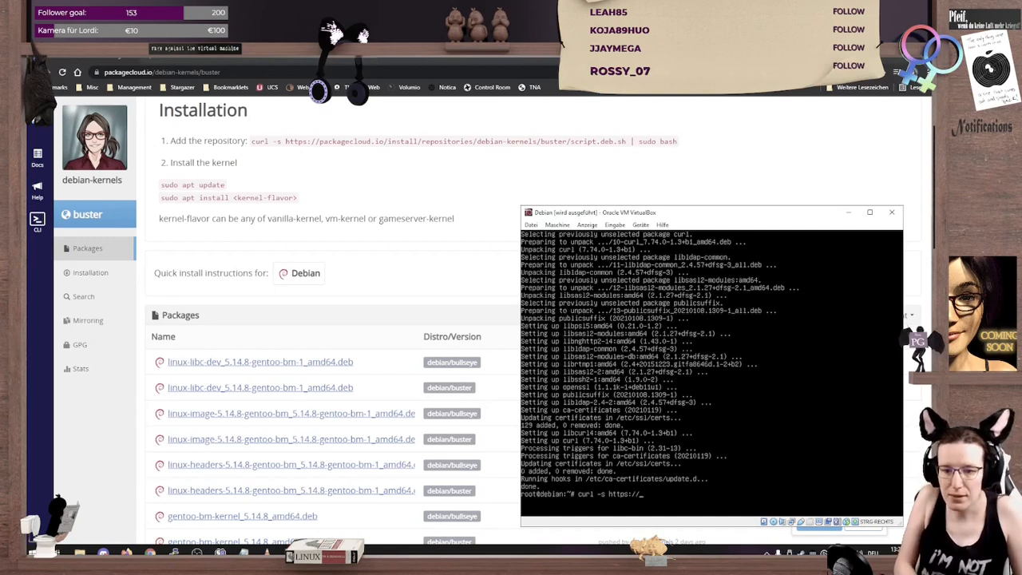
pyautogui.write('pa')
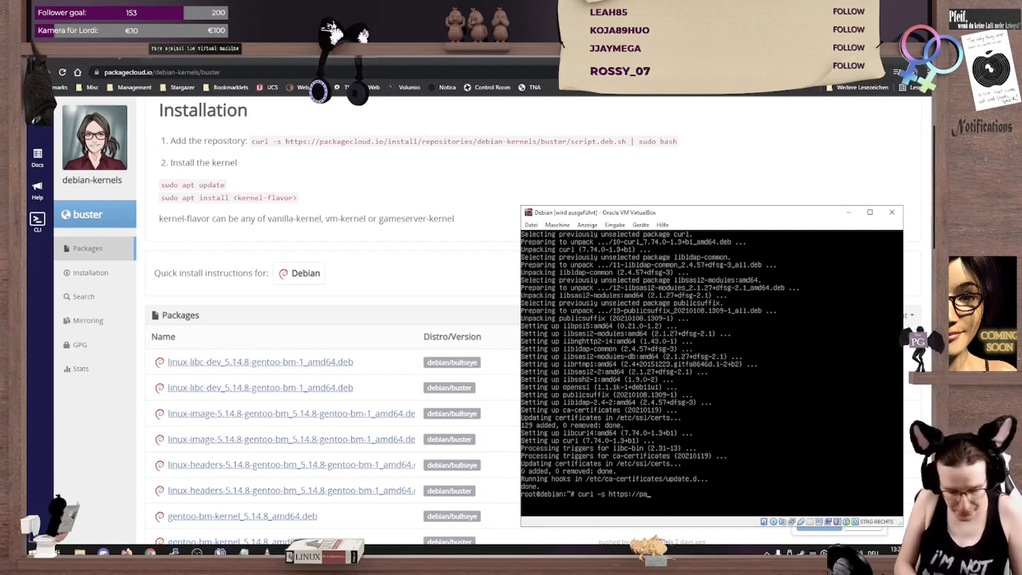
pyautogui.write('ckagecloud')
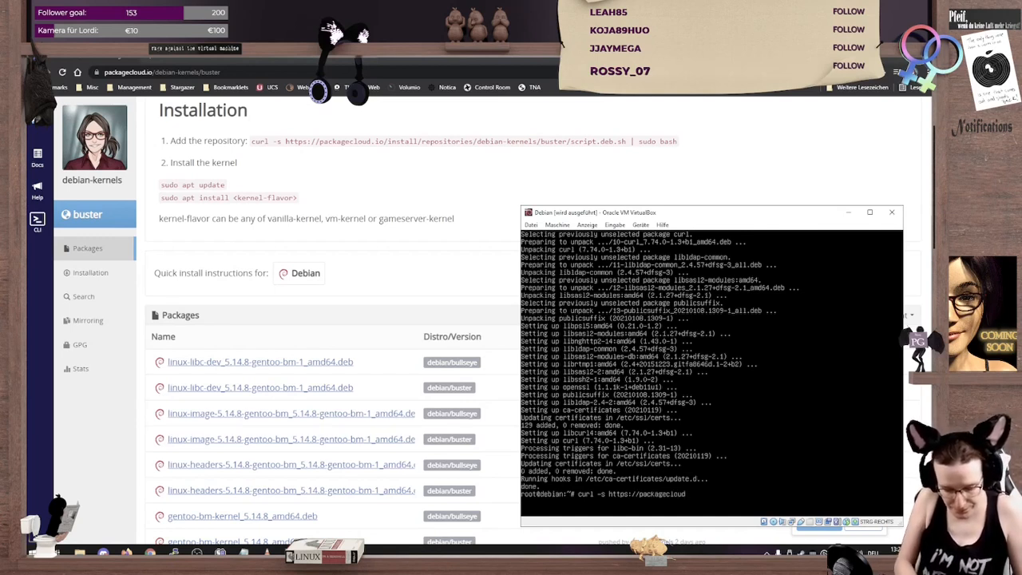
pyautogui.write('.io')
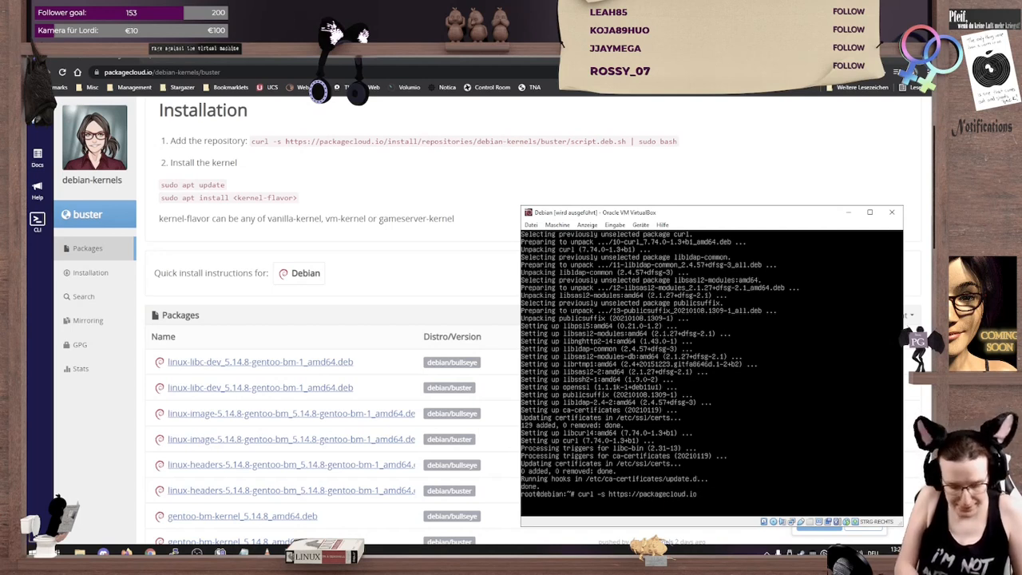
pyautogui.write('/install')
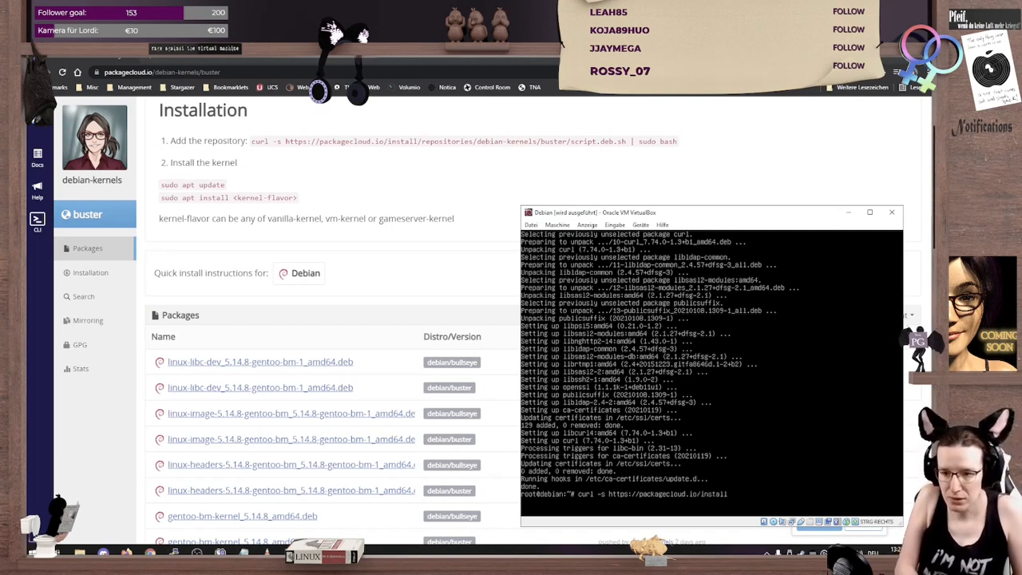
pyautogui.write('/reposit')
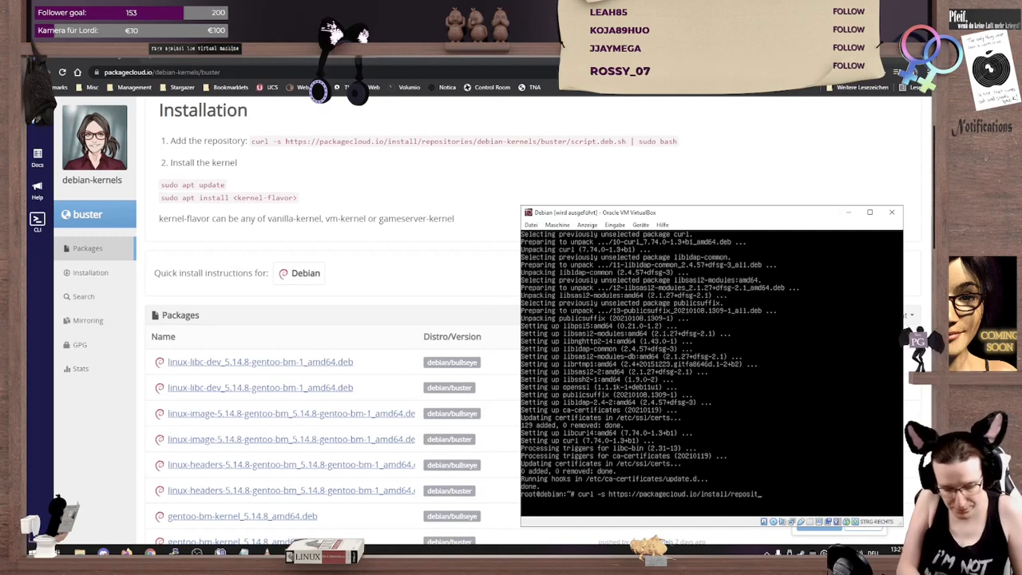
pyautogui.write('ories/')
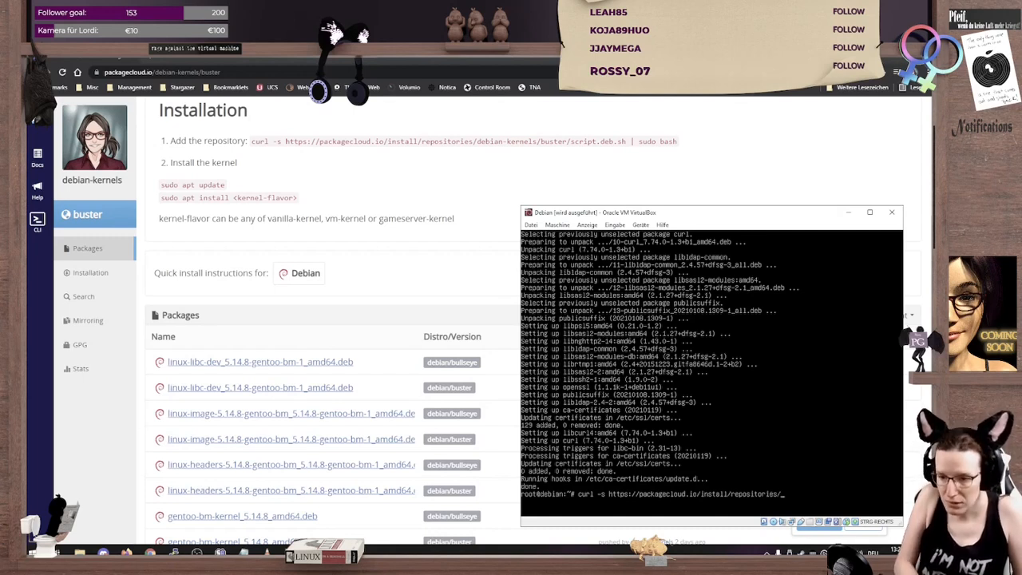
pyautogui.write('debian-')
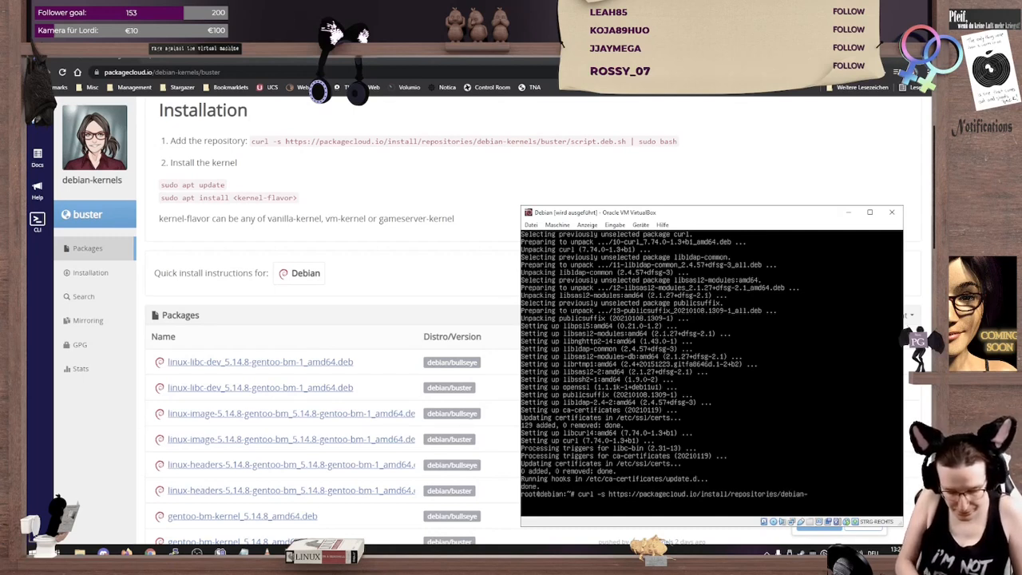
pyautogui.write('kernels')
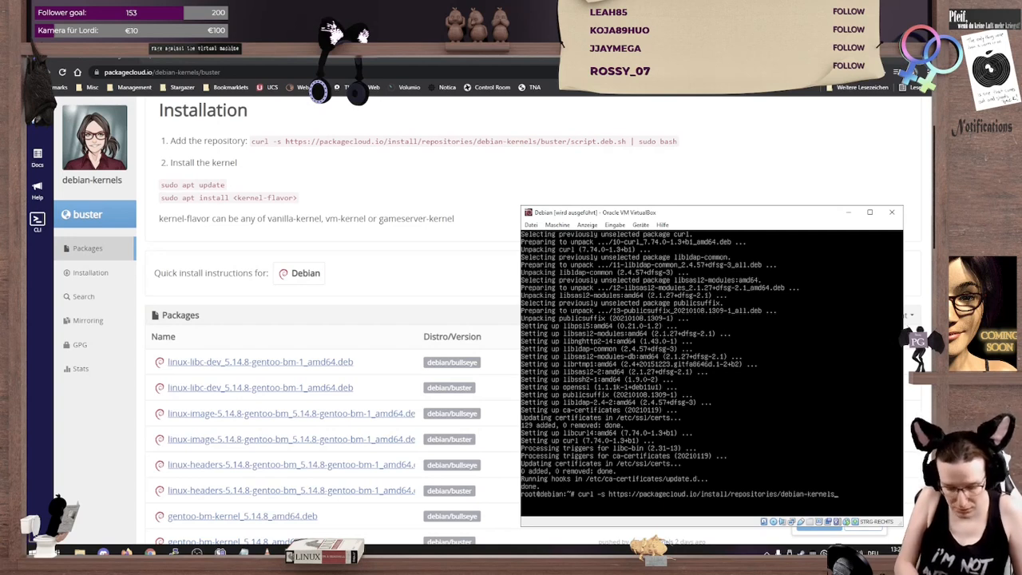
pyautogui.write('/buster/script.deb.sh')
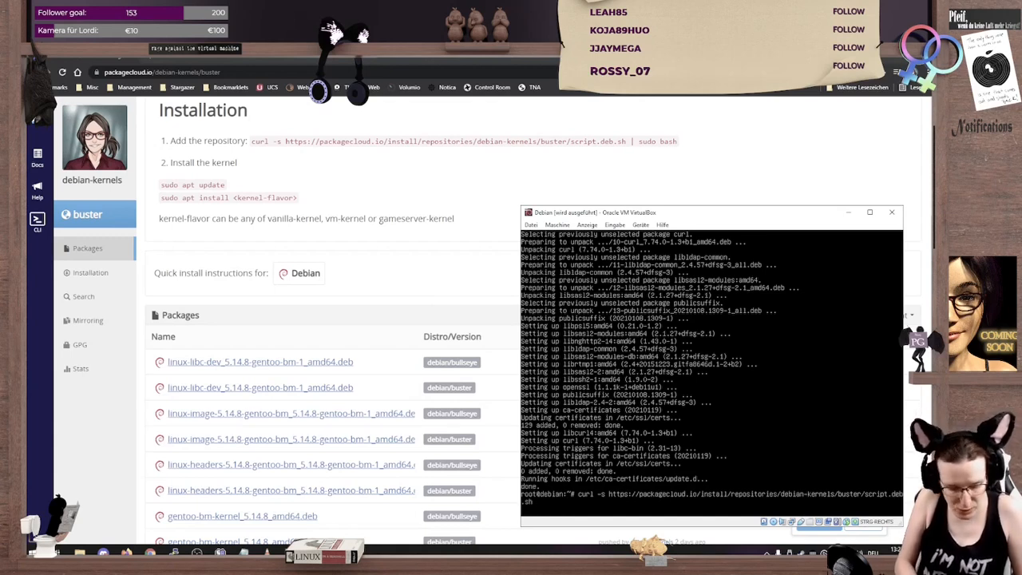
pyautogui.write('|')
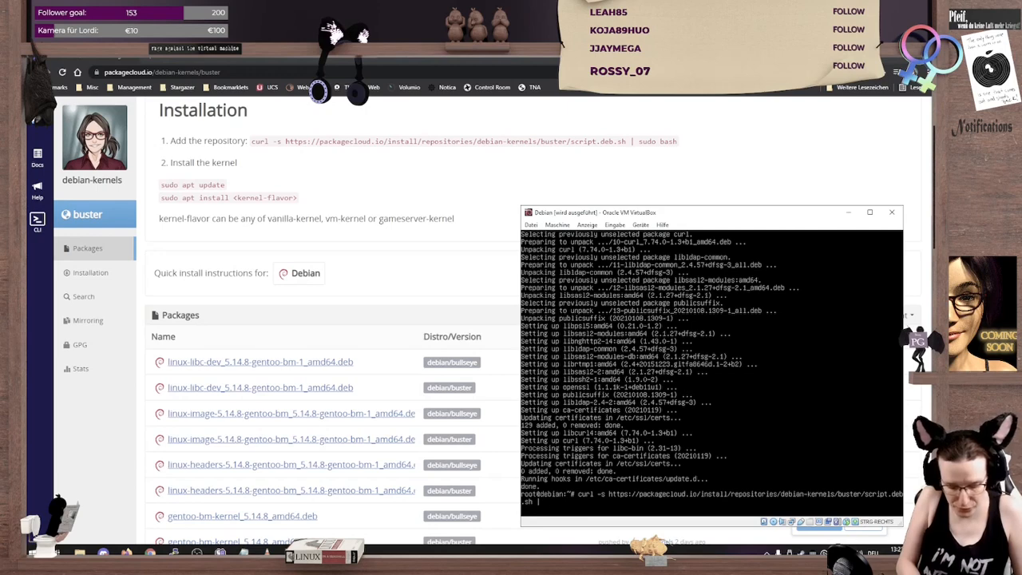
pyautogui.write(' bash')
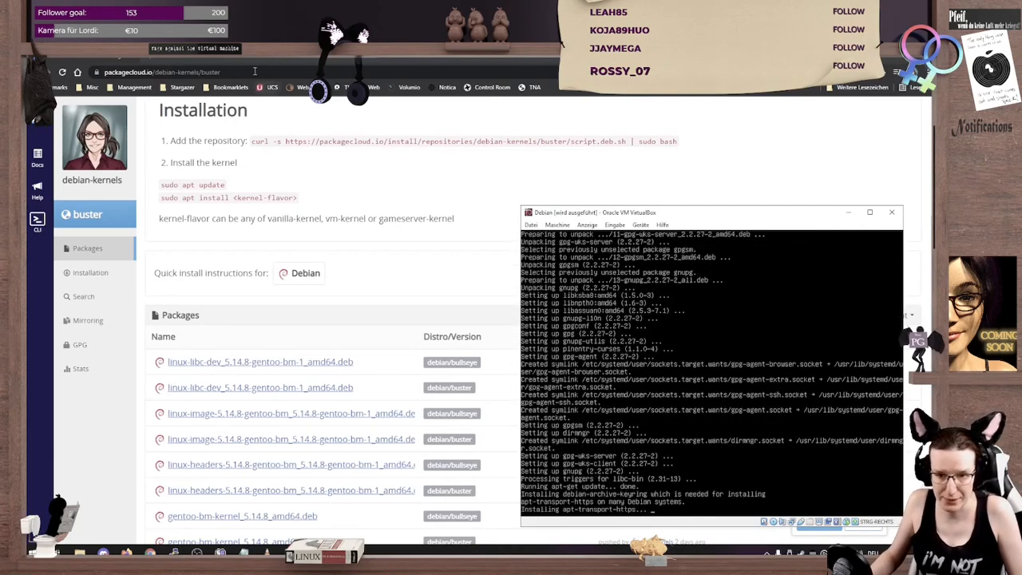
# Step: Look up the current kernel releases on kernel.org in the browser, and return to the debian-kernels page
pyautogui.click(151, 60)
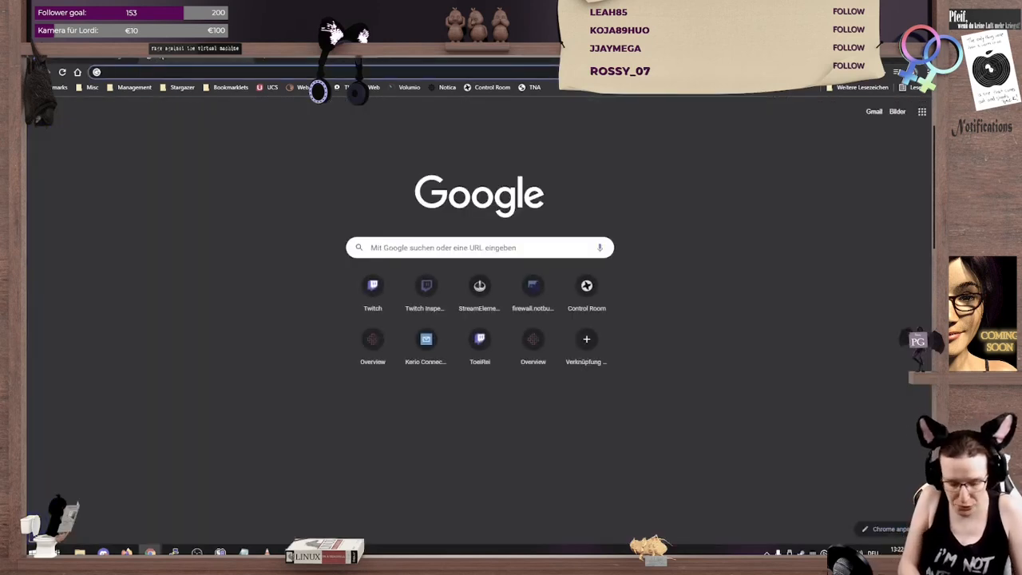
pyautogui.write('kernel')
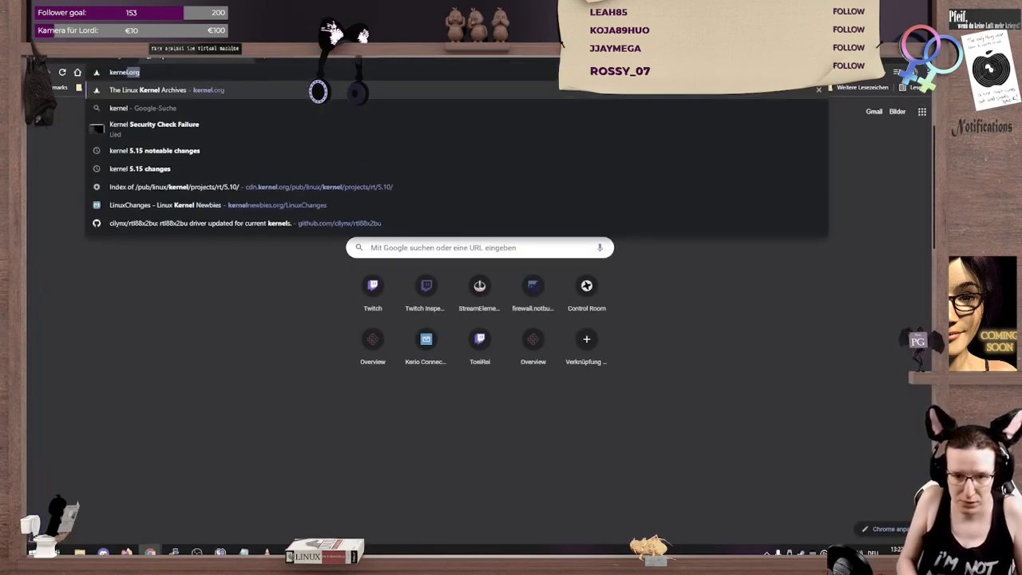
pyautogui.press('Return')
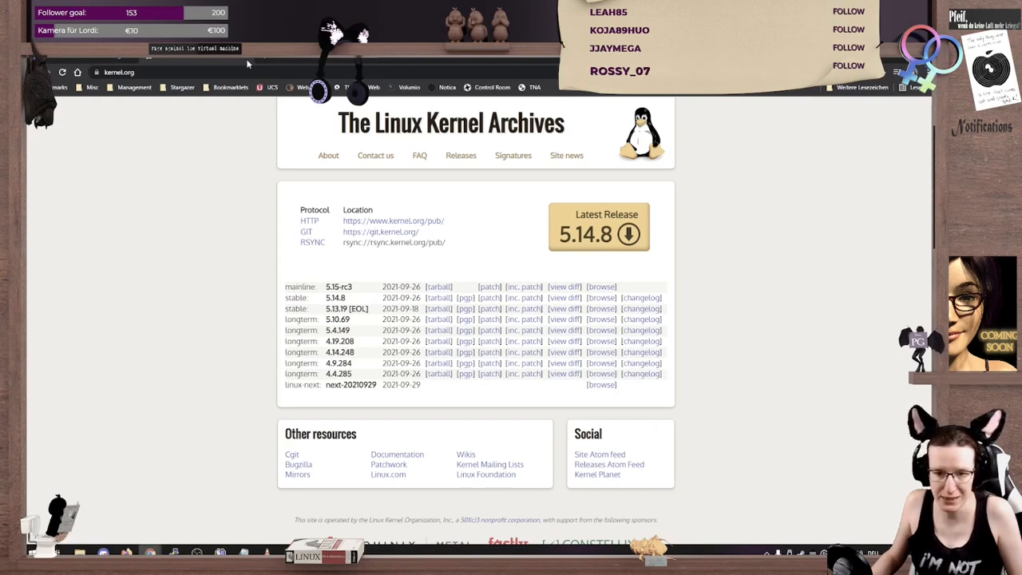
pyautogui.click(248, 61)
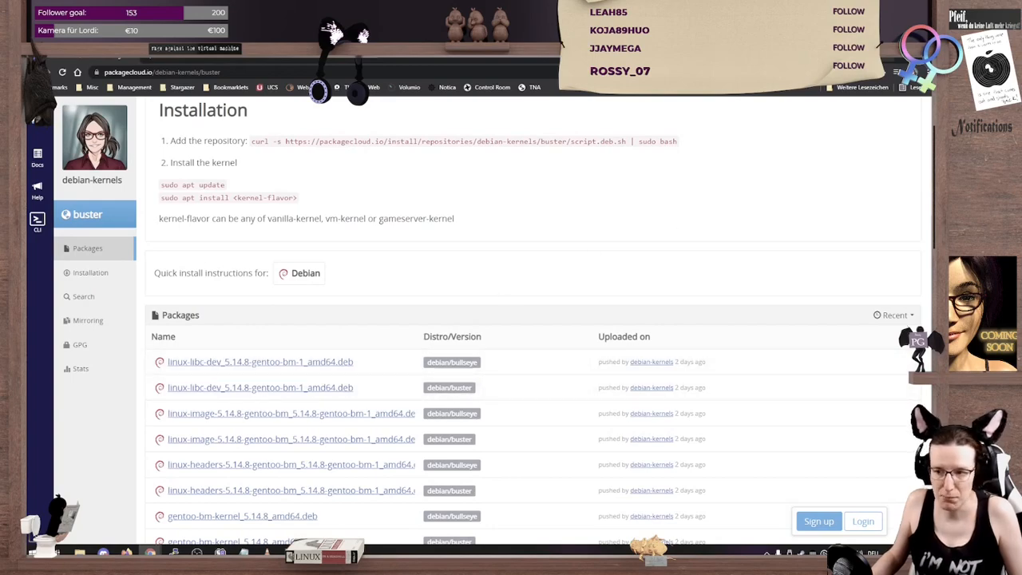
# Step: Clear the browser out of the way and install the vanilla-kernel package with apt in the Debian virtual machine
pyautogui.click(887, 59)
pyautogui.moveTo(701, 224); pyautogui.dragTo(457, 150)
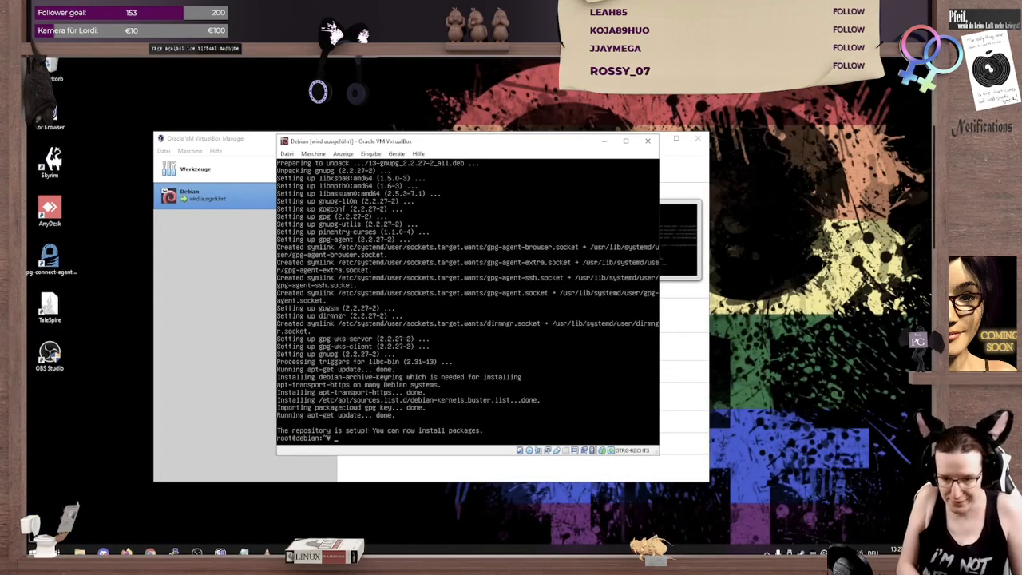
pyautogui.write('apt install')
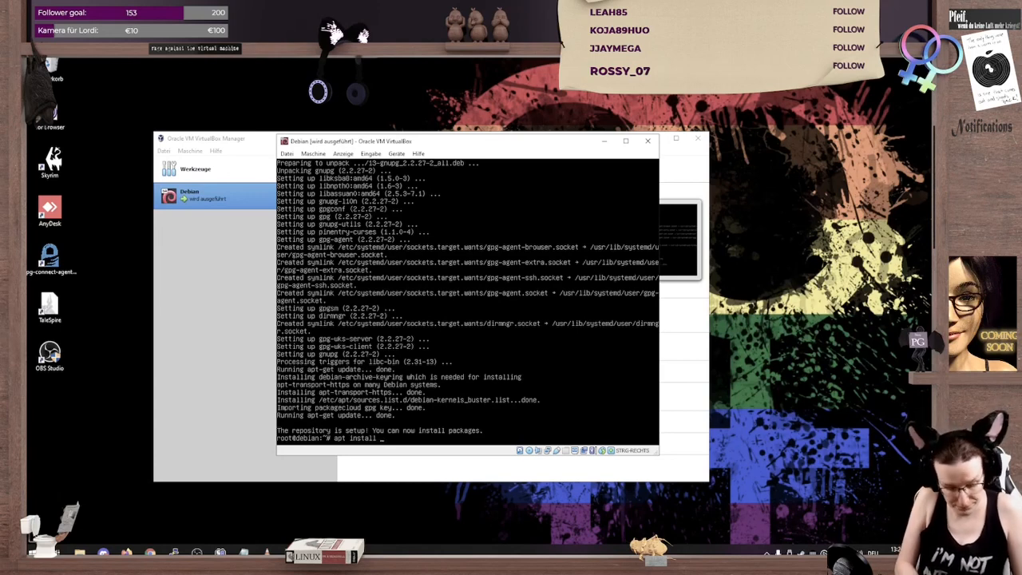
pyautogui.write('vanilla-s')
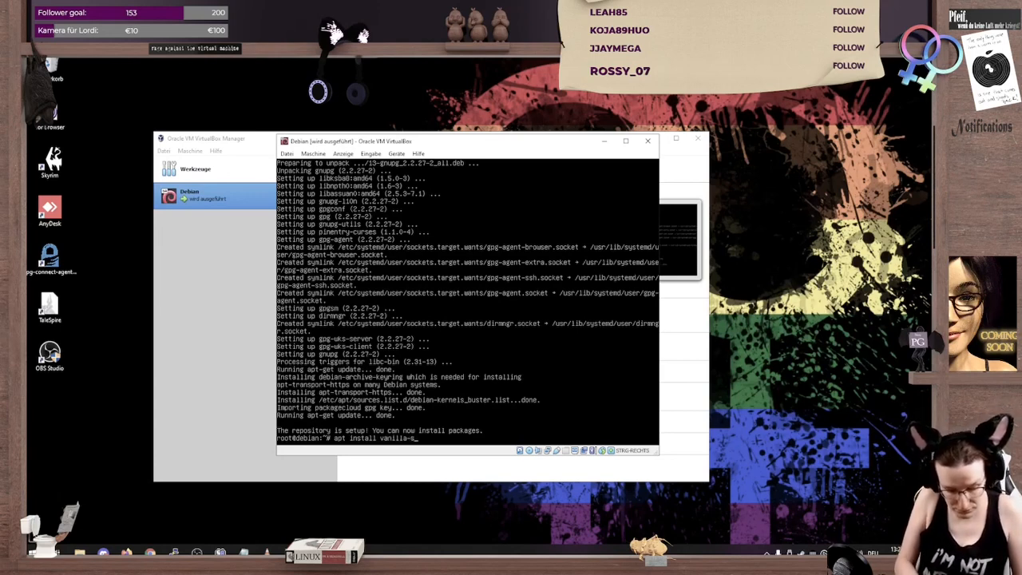
pyautogui.write('ources')
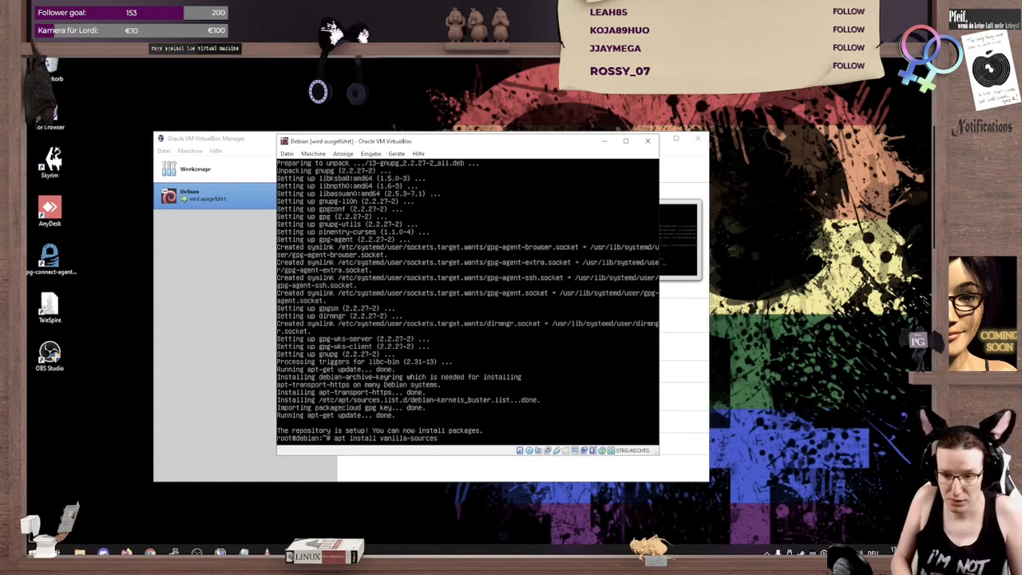
pyautogui.press('BackSpace')
pyautogui.press('BackSpace')
pyautogui.press('BackSpace')
pyautogui.press('BackSpace')
pyautogui.press('BackSpace')
pyautogui.press('BackSpace')
pyautogui.press('BackSpace')
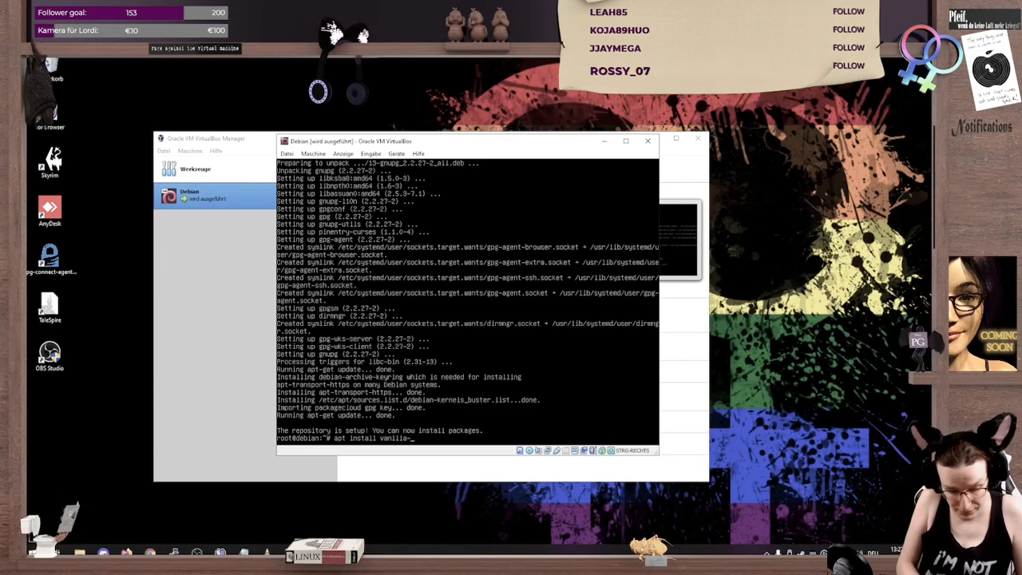
pyautogui.write('kernel')
pyautogui.press('Return')
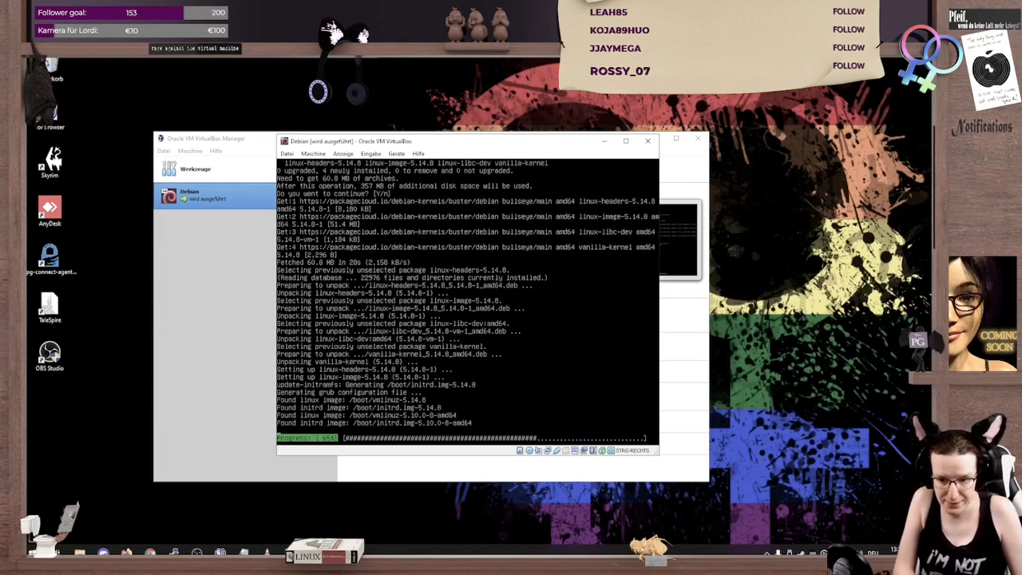
# Step: Reboot the virtual machine and boot Debian GNU/Linux with Linux 5.14.8 from GRUB's advanced options
pyautogui.write('reboot')
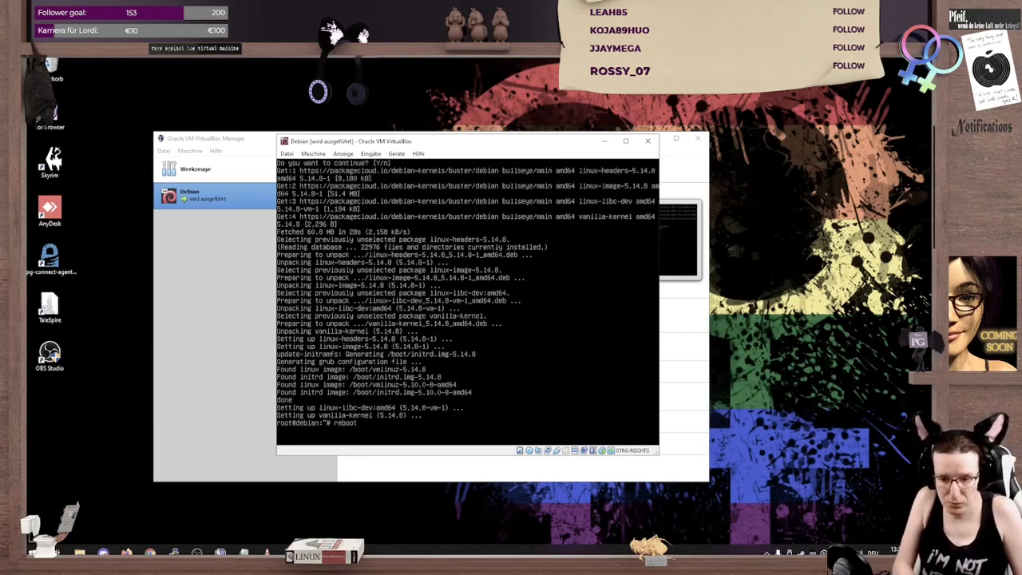
pyautogui.press('Return')
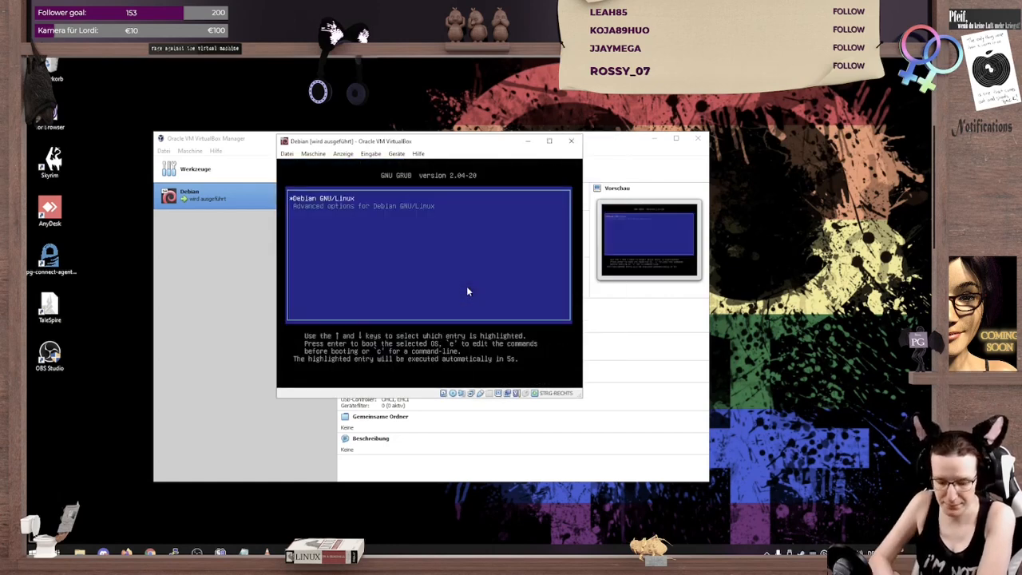
pyautogui.press('Down')
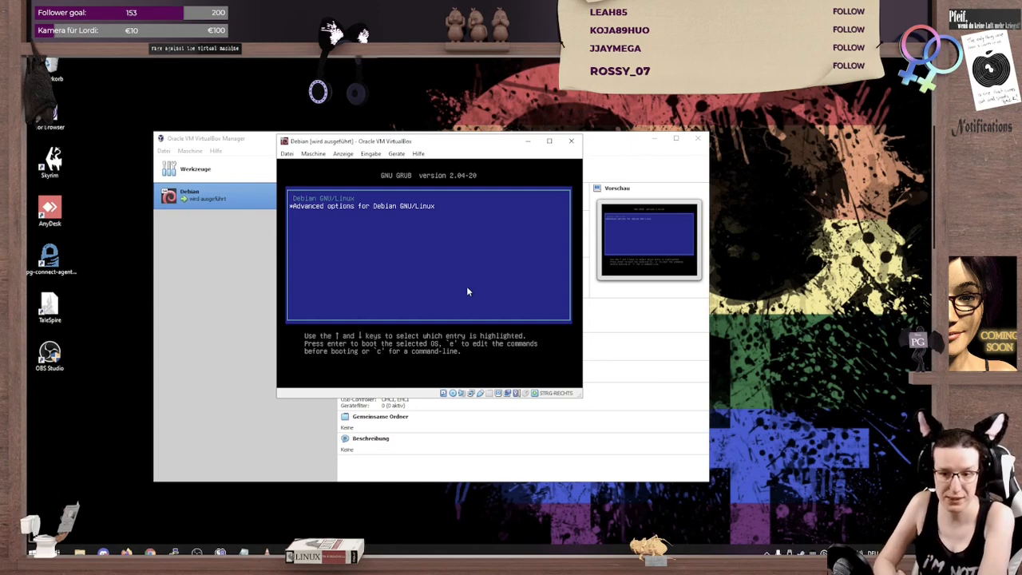
pyautogui.press('Return')
pyautogui.press('Down')
pyautogui.press('Down')
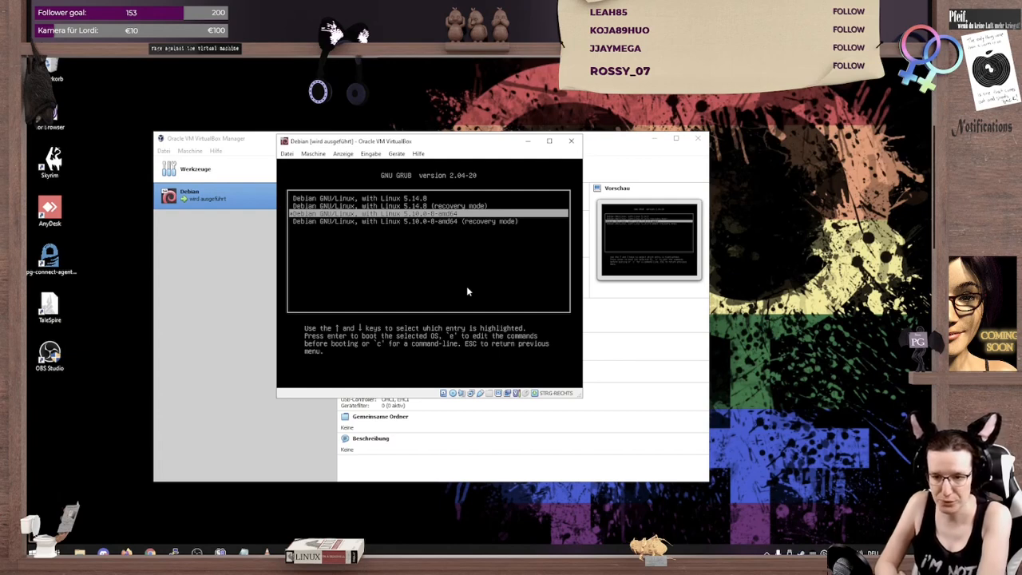
pyautogui.press('Up')
pyautogui.press('Up')
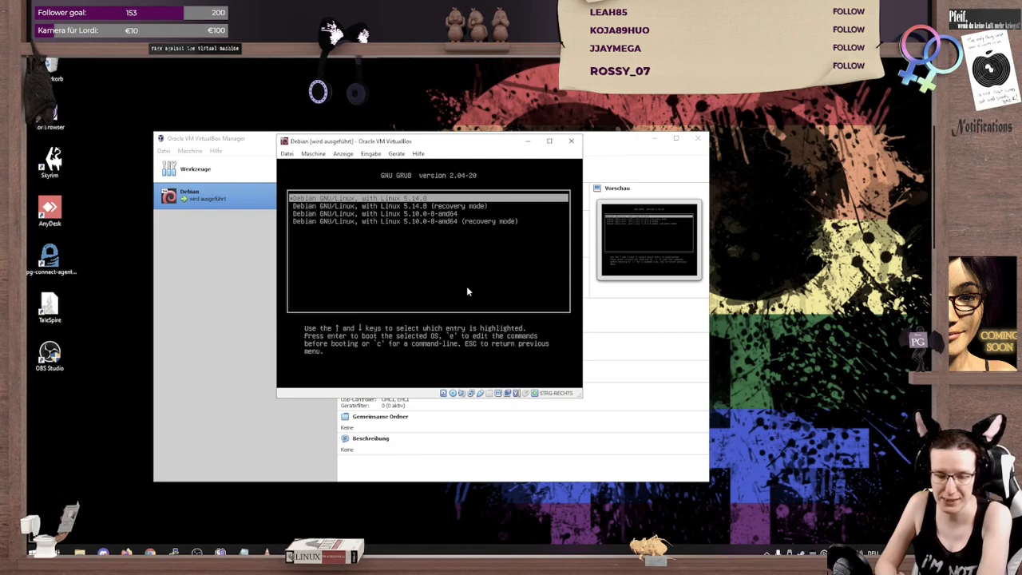
pyautogui.press('Return')
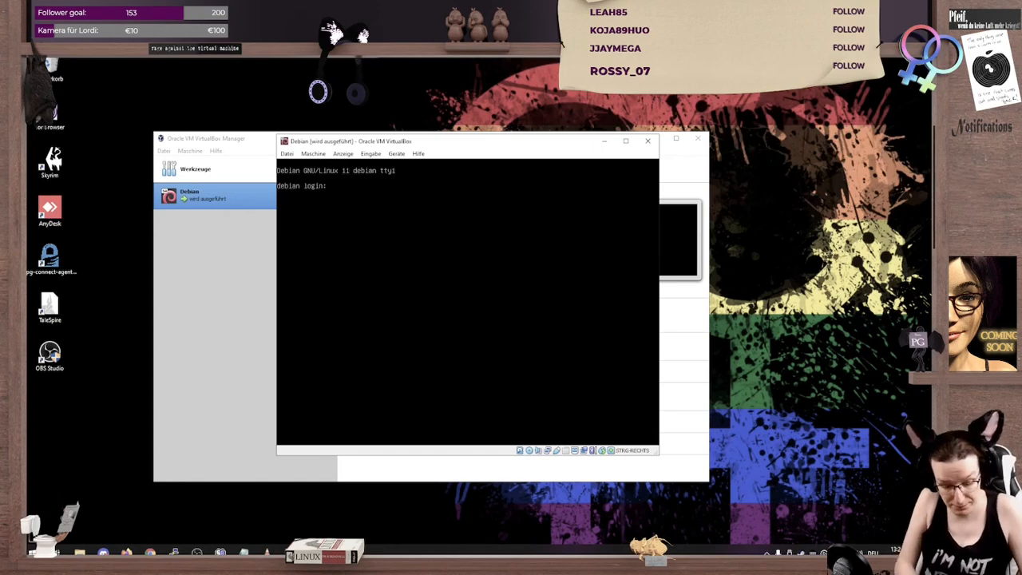
# Step: Log in as root with the account password and shut the virtual machine down with poweroff
pyautogui.write('root')
pyautogui.press('Return')
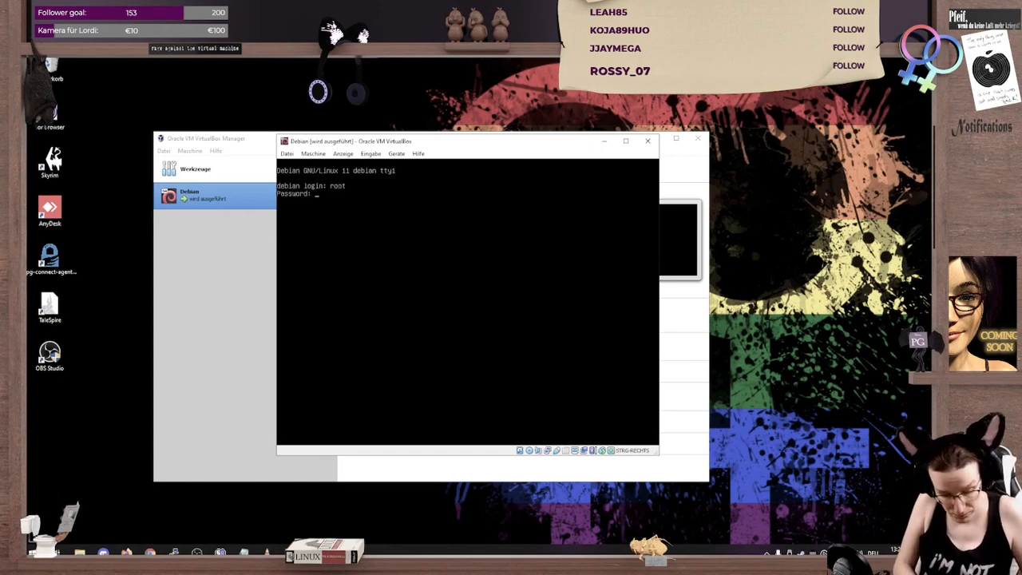
pyautogui.press('Return')
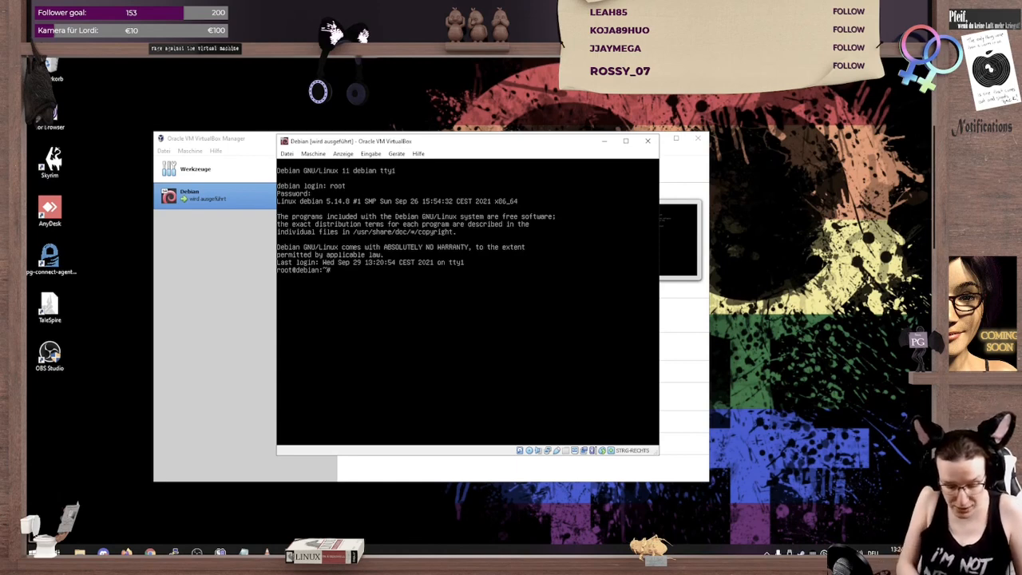
pyautogui.write('eroff')
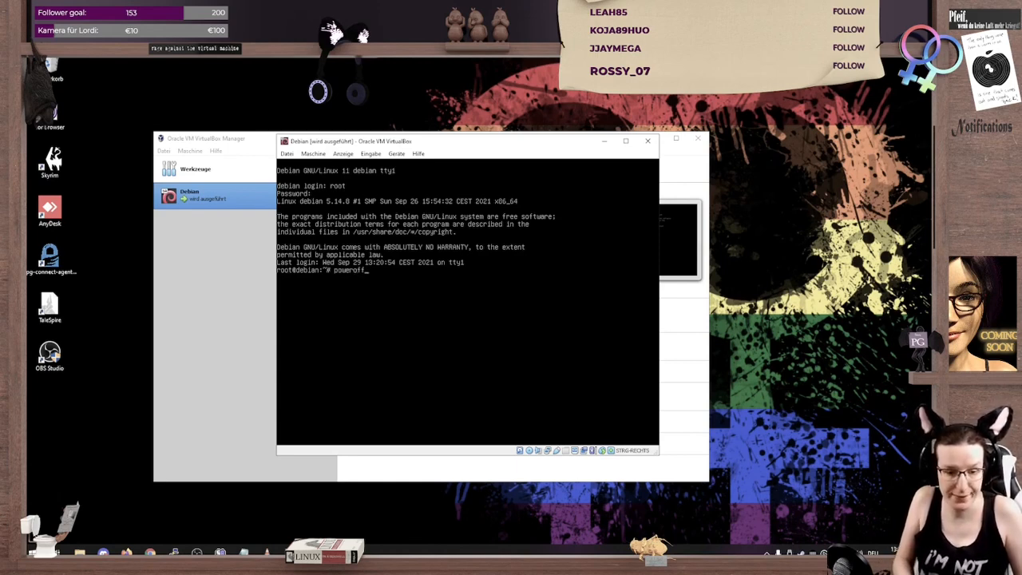
pyautogui.press('Return')
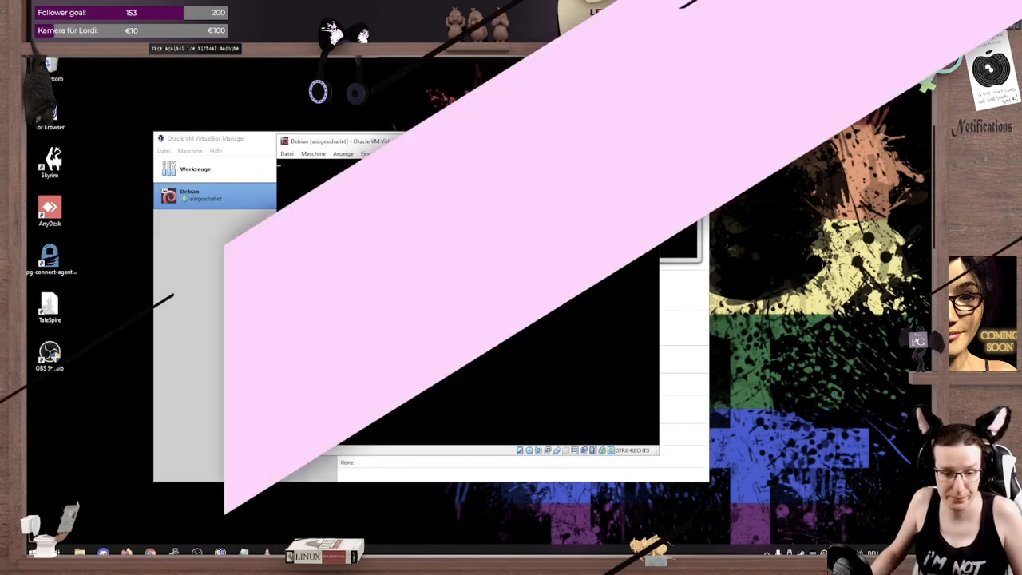